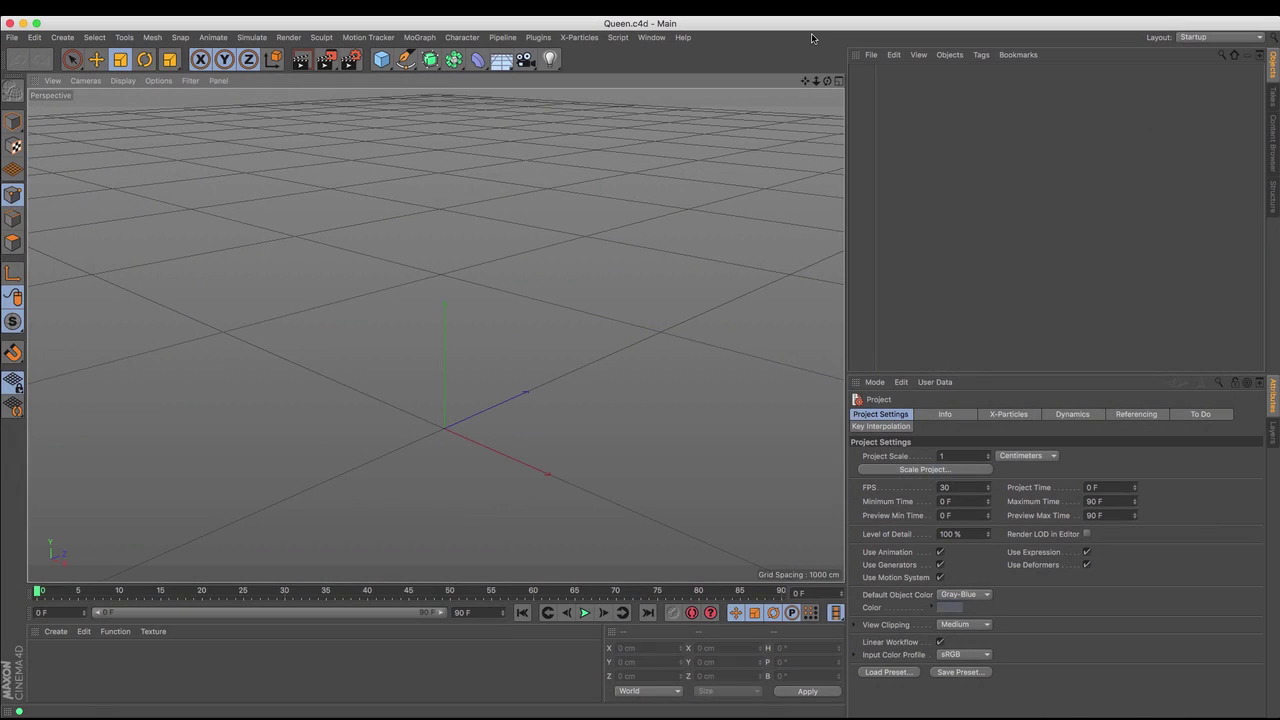
Step: Paste the king's Loft object into the scene and delete the Rectangle splines that form the cross on top
{"action": "key", "text": "super+v"}
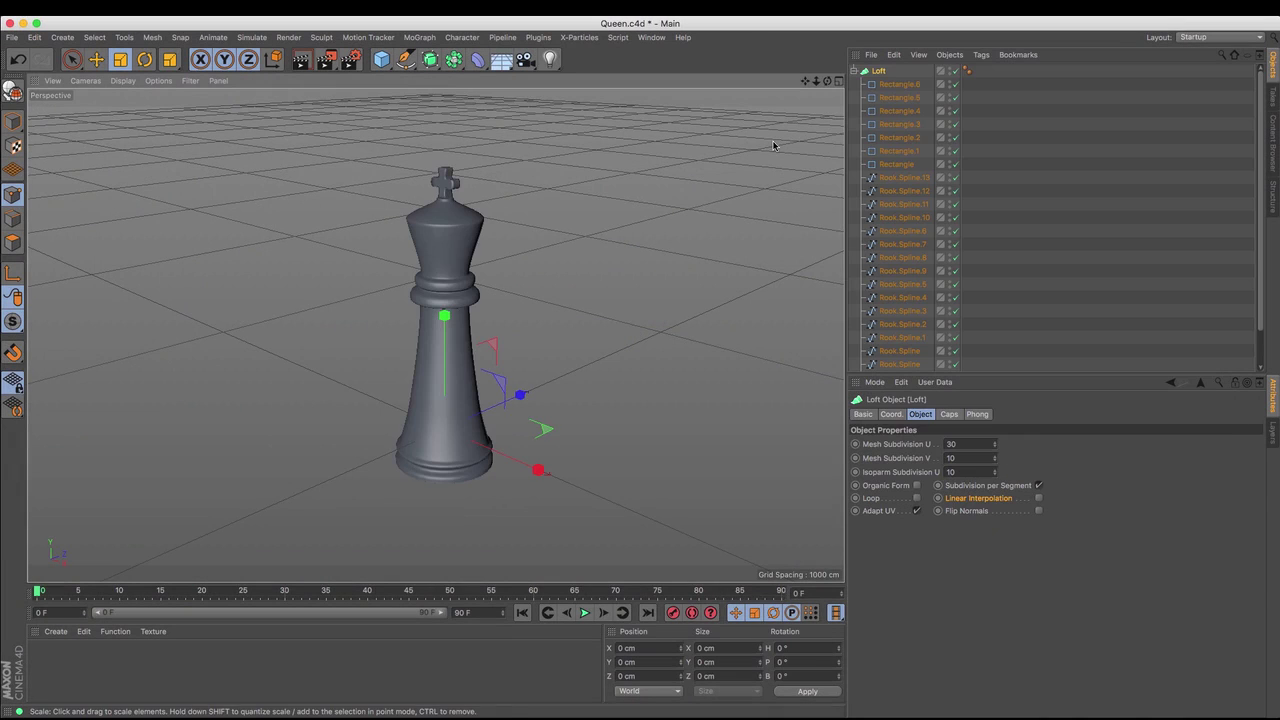
{"action": "left_click", "coordinate": [906, 85]}
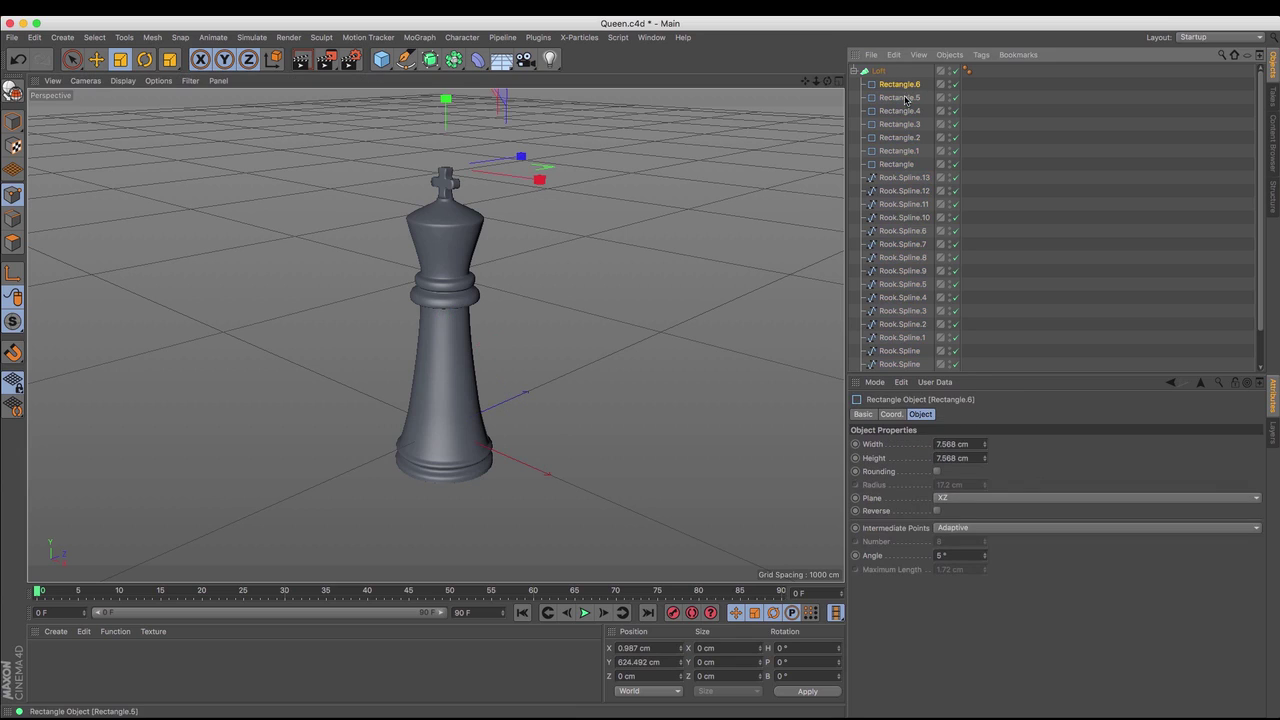
{"action": "left_click", "coordinate": [897, 165], "text": "shift"}
{"action": "key", "text": "Delete"}
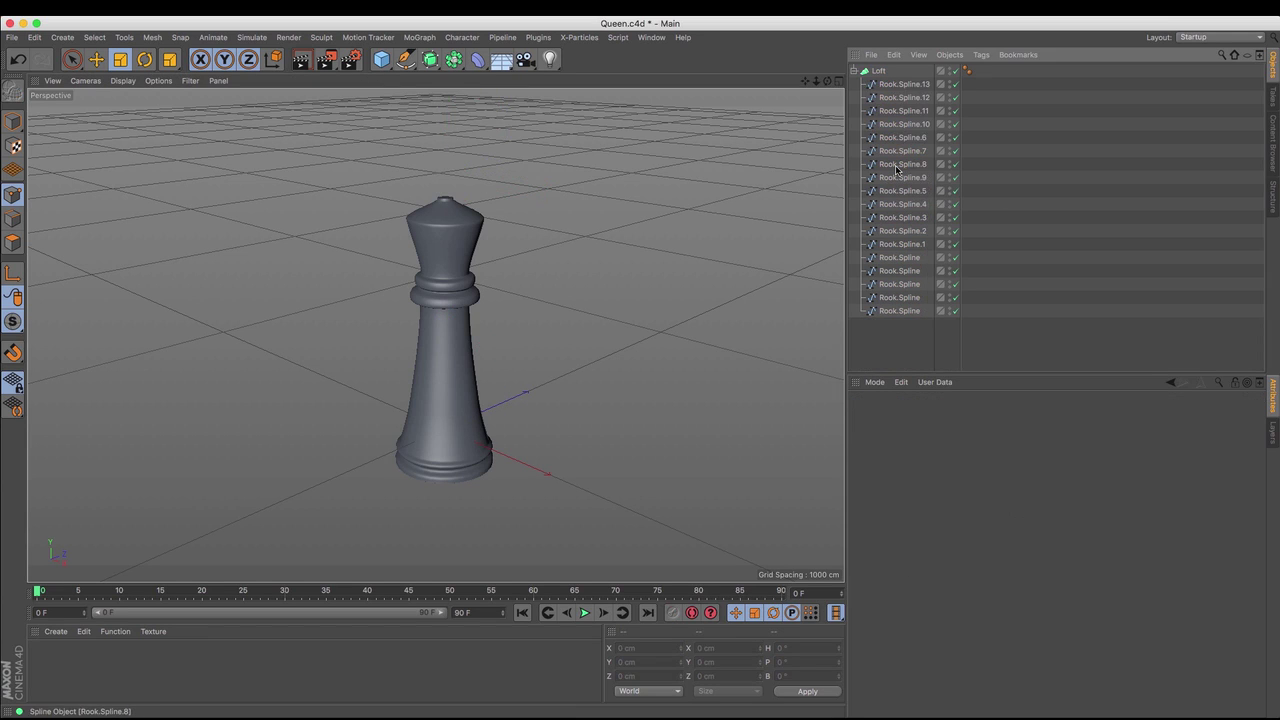
Step: Delete Rook.Spline.13 and Rook.Spline.12, the splines that form the head's pointed cap, from the Loft
{"action": "left_click", "coordinate": [906, 85]}
{"action": "left_click", "coordinate": [904, 97], "text": "shift"}
{"action": "key", "text": "Delete"}
Step: Lower Rook.Spline.11 and Rook.Spline.10 together along the Y axis to about 486 cm, working in Model mode
{"action": "left_click", "coordinate": [904, 84]}
{"action": "left_click", "coordinate": [904, 97], "text": "shift"}
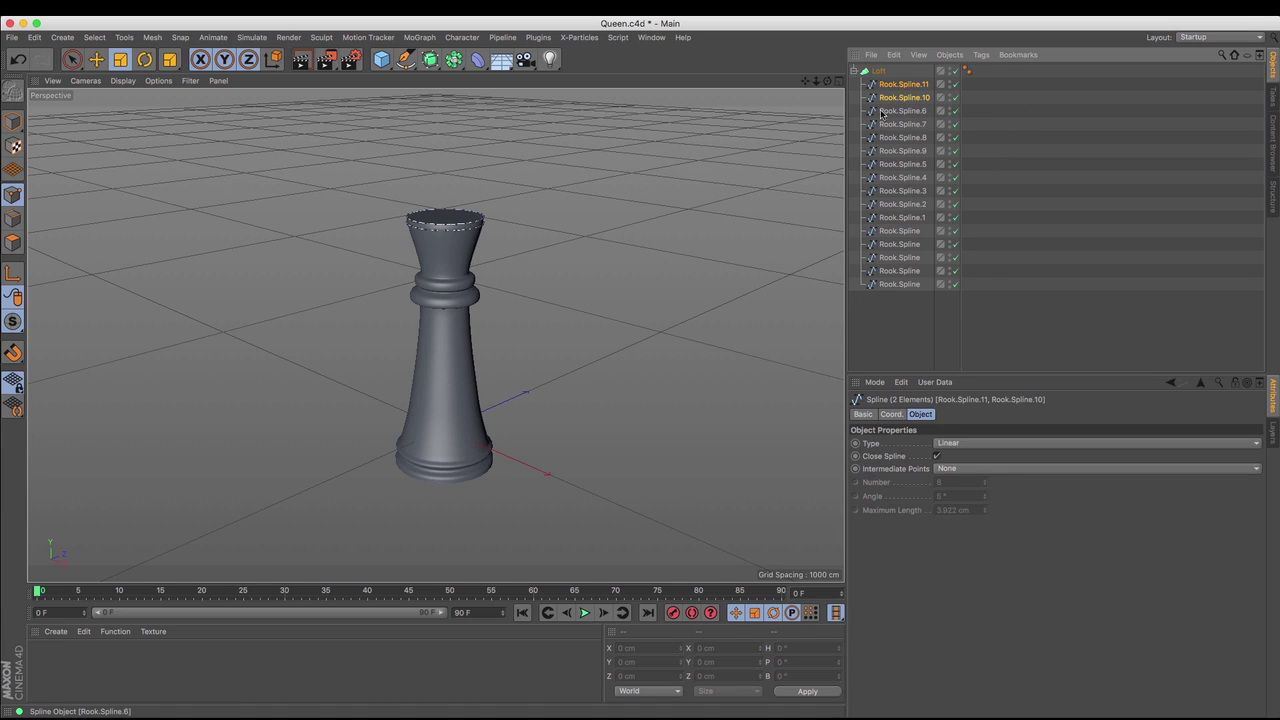
{"action": "left_click", "coordinate": [13, 121]}
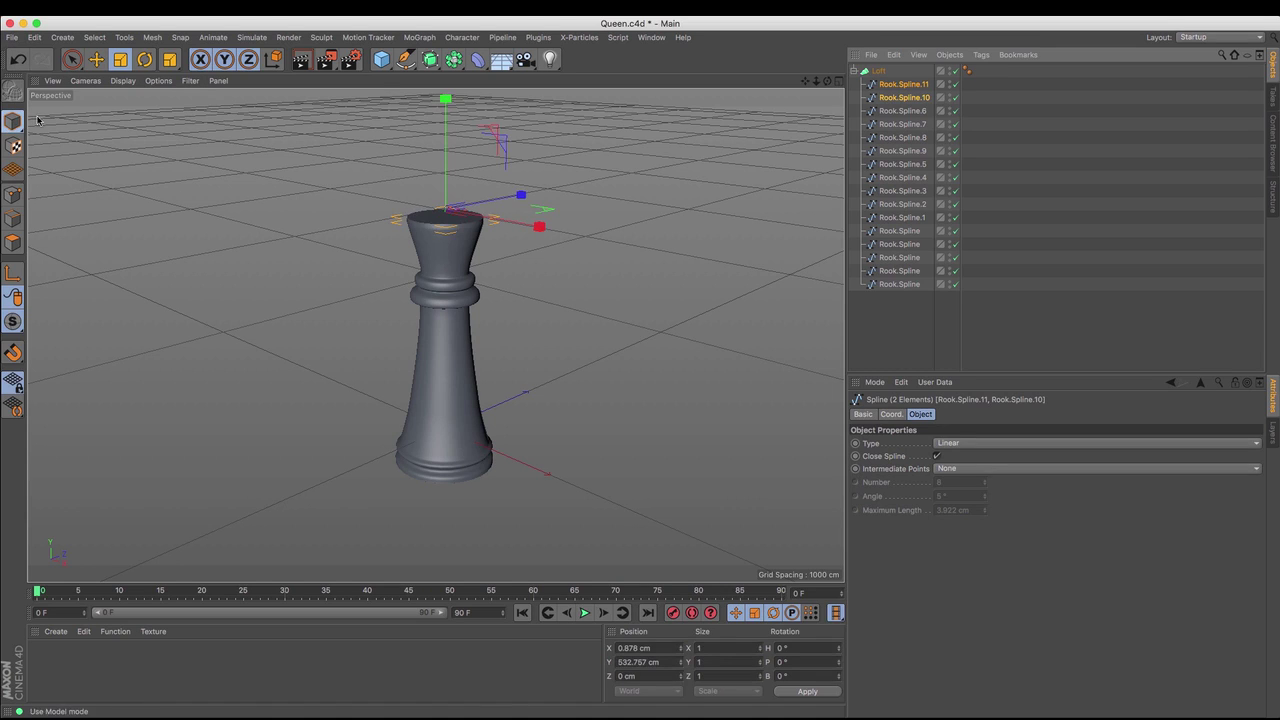
{"action": "left_click", "coordinate": [89, 65]}
{"action": "left_click_drag", "start_coordinate": [444, 100], "coordinate": [458, 128]}
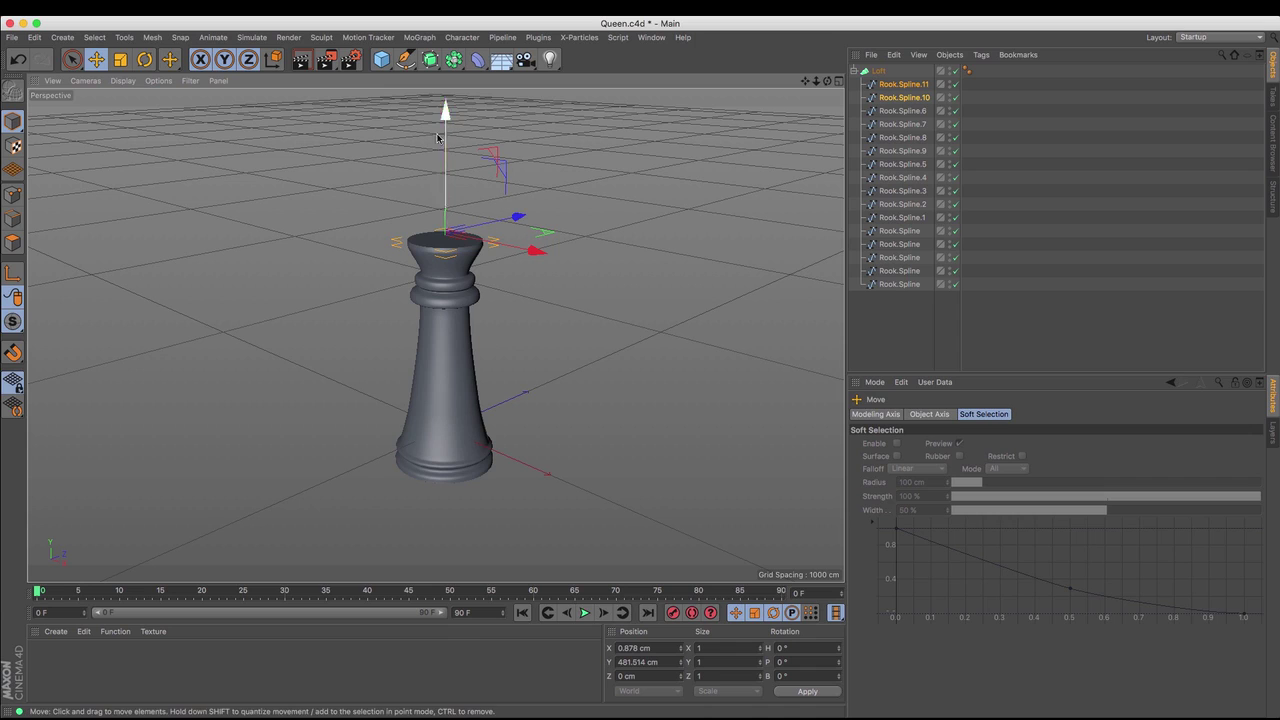
{"action": "left_click_drag", "start_coordinate": [446, 116], "coordinate": [446, 109]}
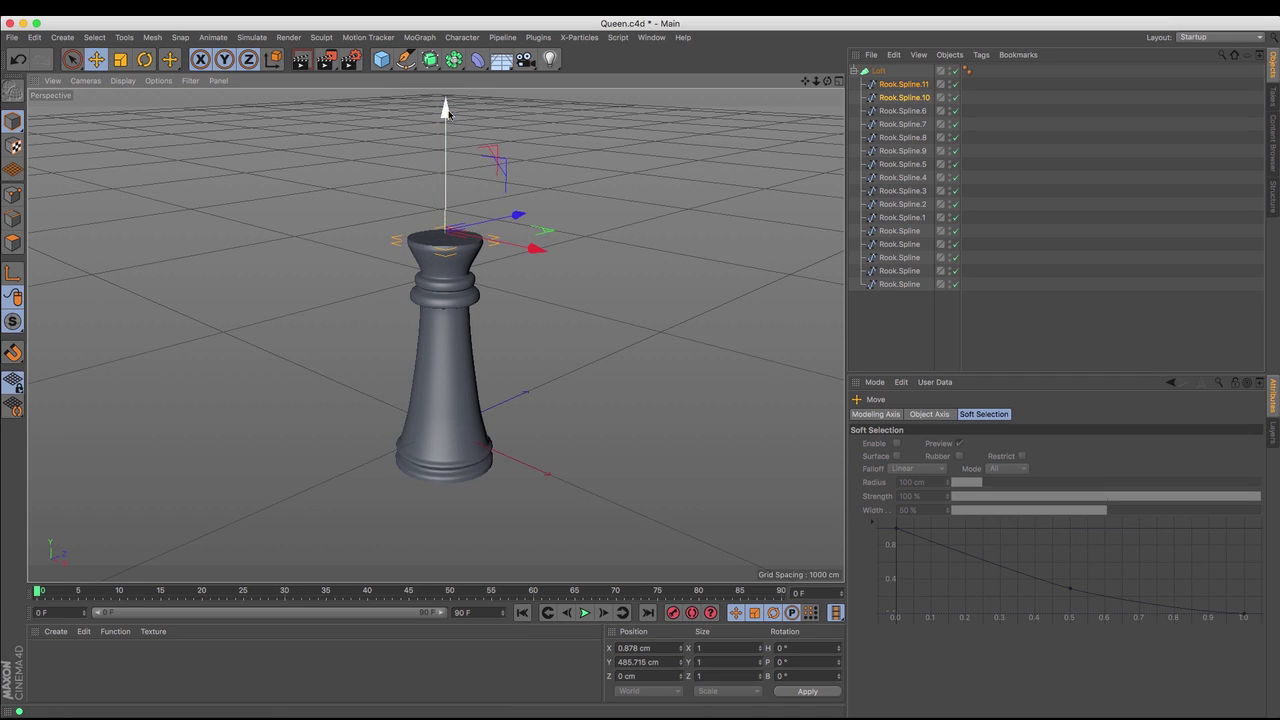
Step: Scale only the topmost spline, Rook.Spline.11, uniformly outward to a width of about 200 cm
{"action": "left_click", "coordinate": [912, 84]}
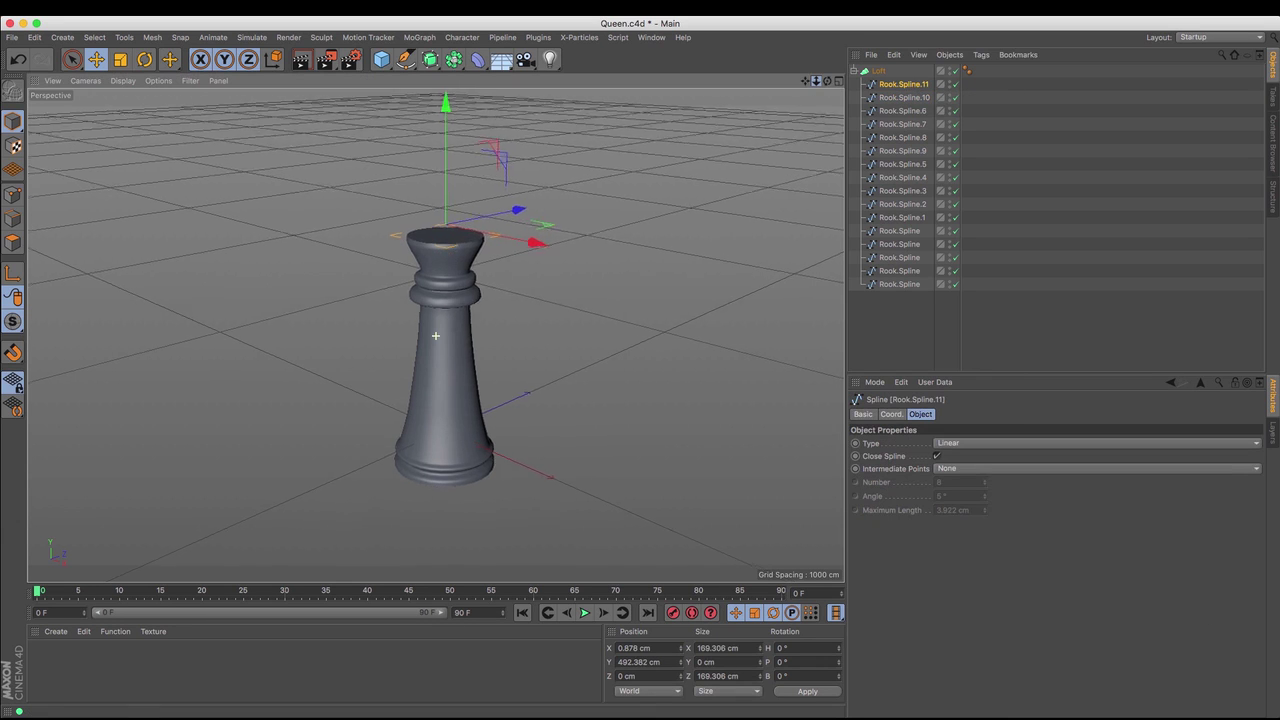
{"action": "scroll", "coordinate": [435, 335], "scroll_direction": "up", "scroll_amount": 5}
{"action": "mouse_move", "coordinate": [806, 84]}
{"action": "left_mouse_down"}
{"action": "mouse_move", "coordinate": [822, 88]}
{"action": "mouse_move", "coordinate": [829, 125]}
{"action": "mouse_move", "coordinate": [827, 81]}
{"action": "left_mouse_up"}
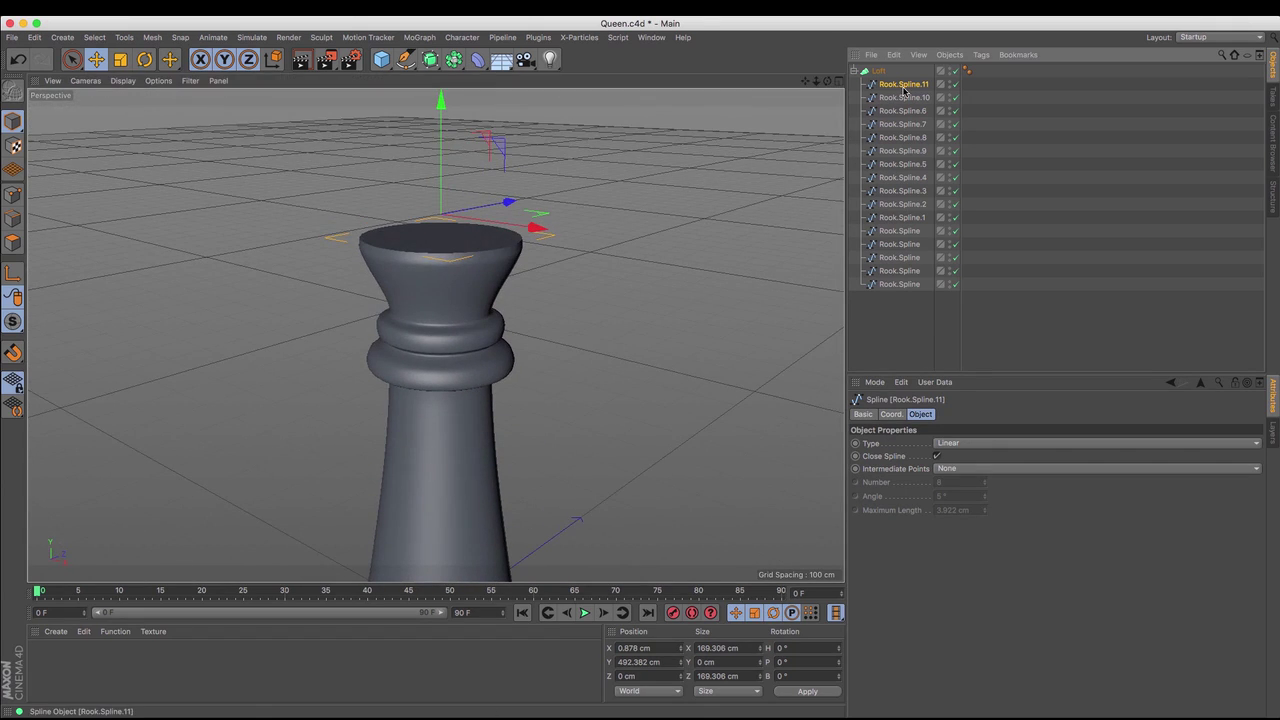
{"action": "key", "text": "t"}
{"action": "left_click_drag", "start_coordinate": [216, 157], "coordinate": [345, 168]}
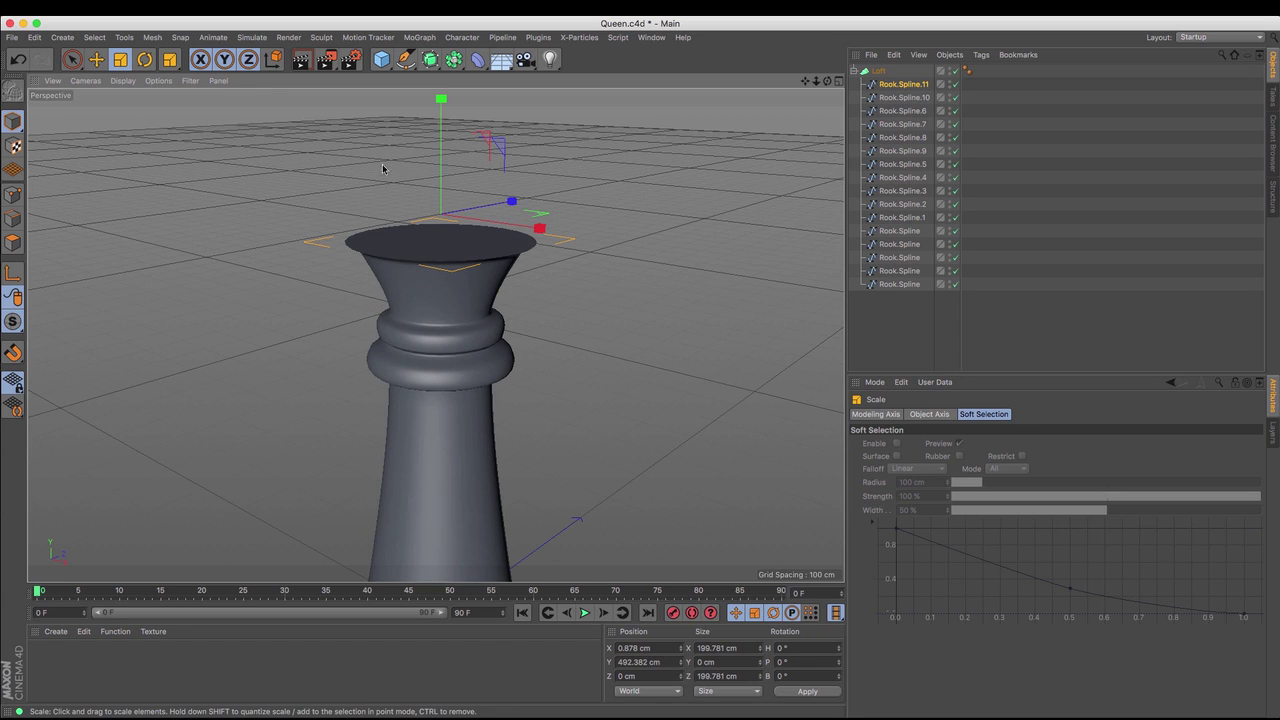
Step: Select every other point of Rook.Spline.11 and scale those points inward to about 181 cm to form a scalloped rim
{"action": "left_click_drag", "start_coordinate": [827, 81], "coordinate": [827, 140]}
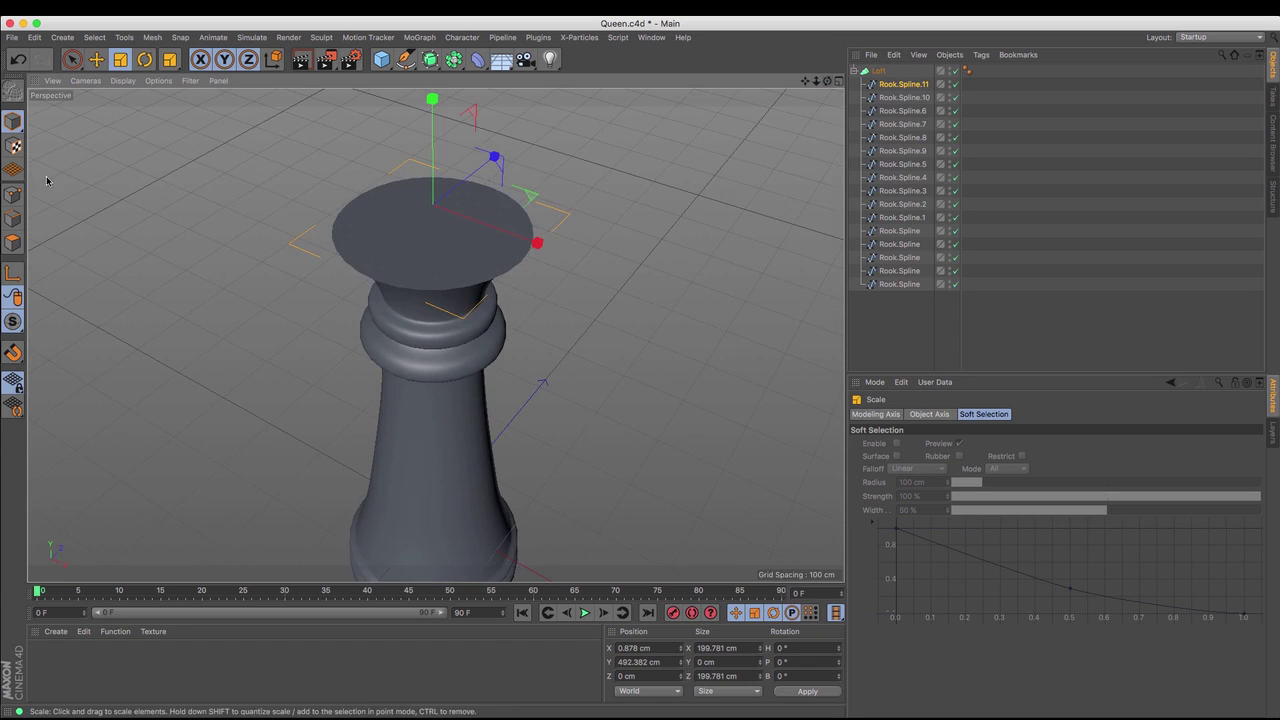
{"action": "left_click", "coordinate": [11, 190]}
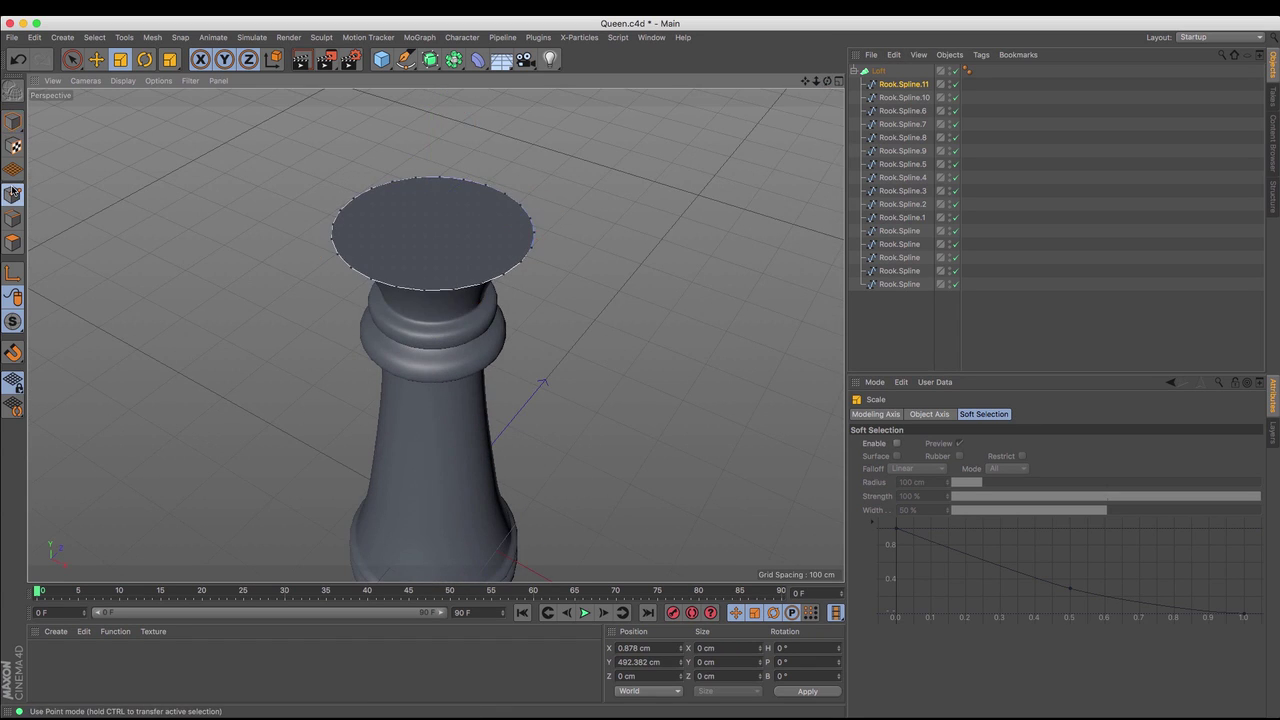
{"action": "left_click", "coordinate": [71, 59]}
{"action": "left_click", "coordinate": [441, 186]}
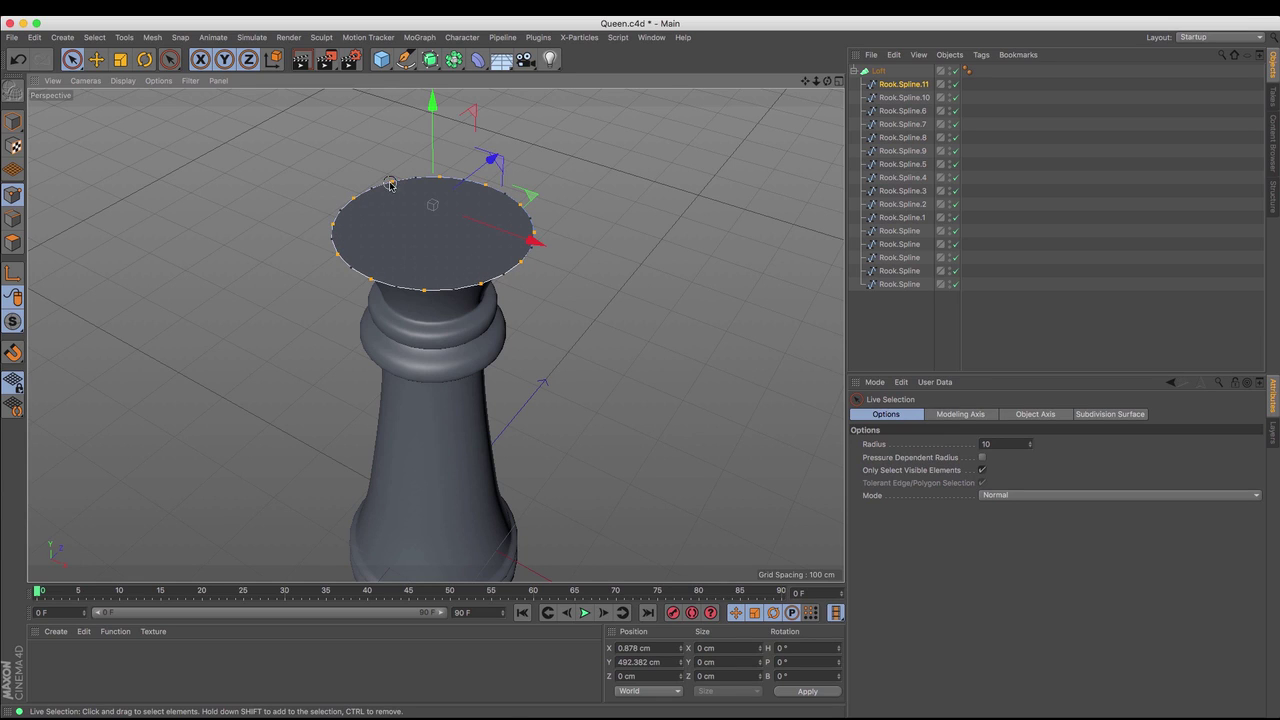
{"action": "left_click", "coordinate": [120, 59]}
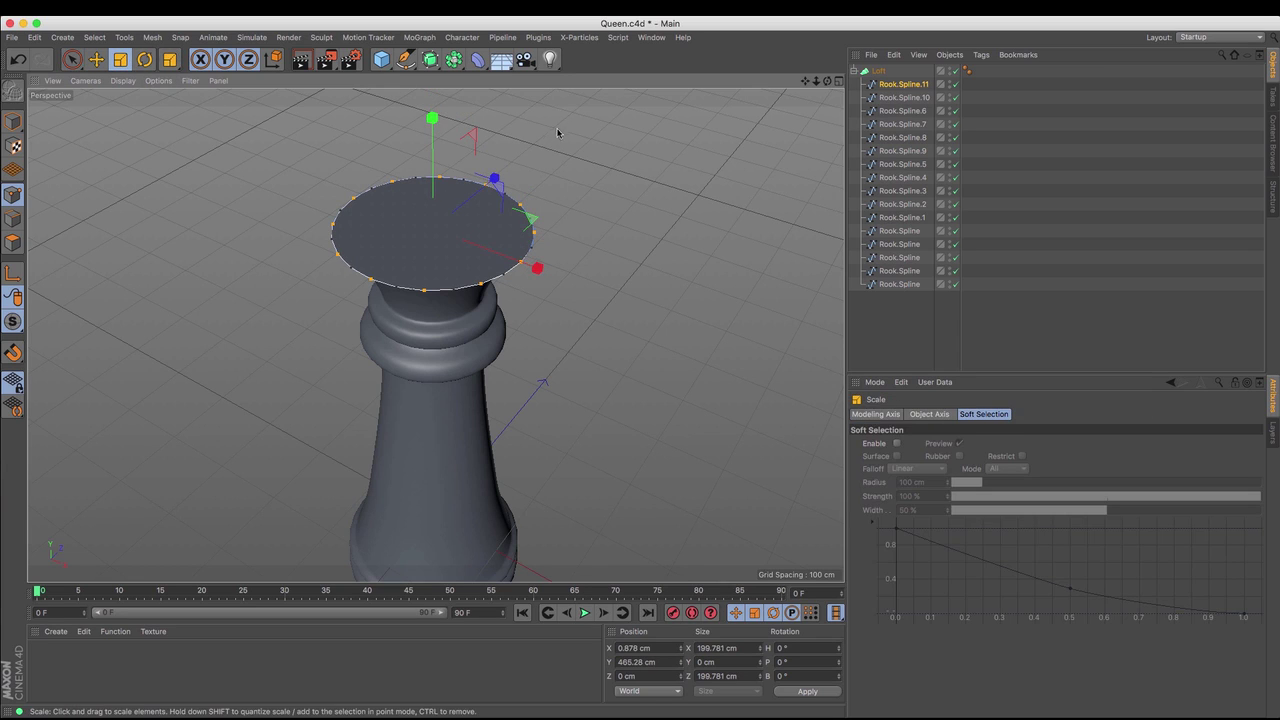
{"action": "left_click_drag", "start_coordinate": [646, 131], "coordinate": [593, 145]}
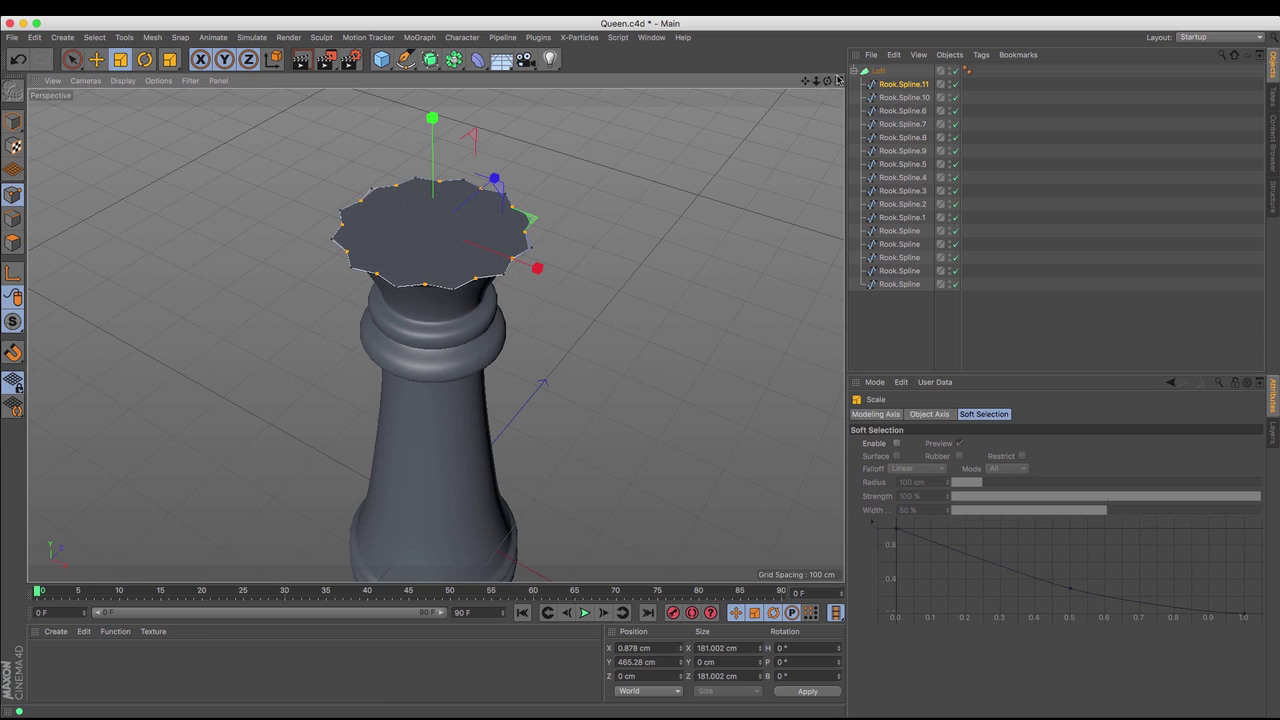
Step: Change the spline type of the scalloped rim, Rook.Spline.11, to Bezier
{"action": "mouse_move", "coordinate": [826, 82]}
{"action": "left_mouse_down"}
{"action": "mouse_move", "coordinate": [810, 85]}
{"action": "mouse_move", "coordinate": [826, 83]}
{"action": "left_mouse_up"}
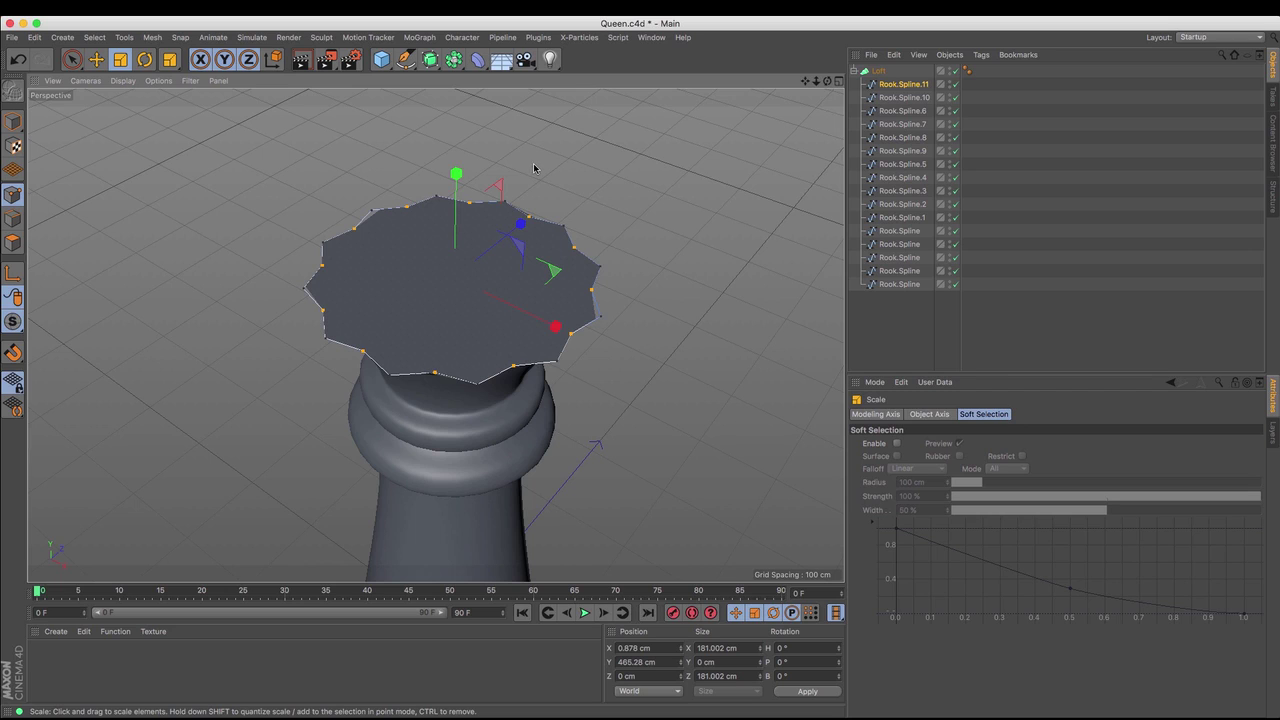
{"action": "left_click", "coordinate": [904, 85]}
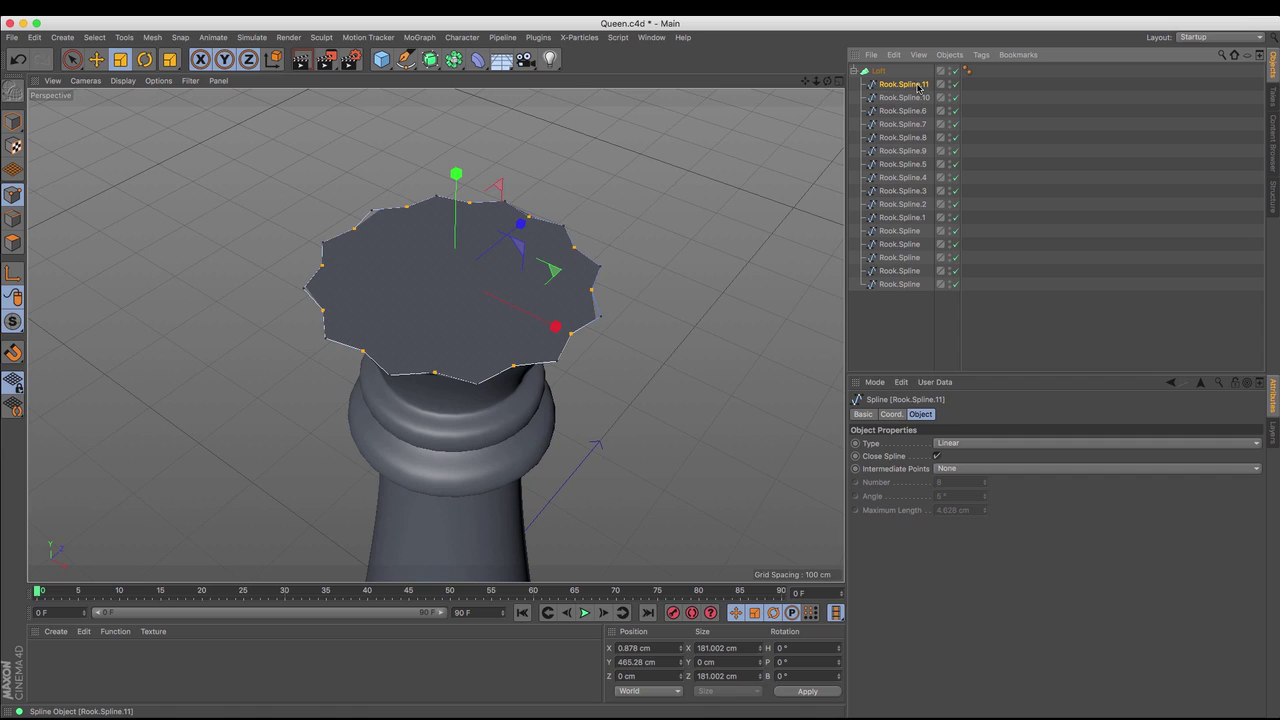
{"action": "left_click", "coordinate": [980, 442]}
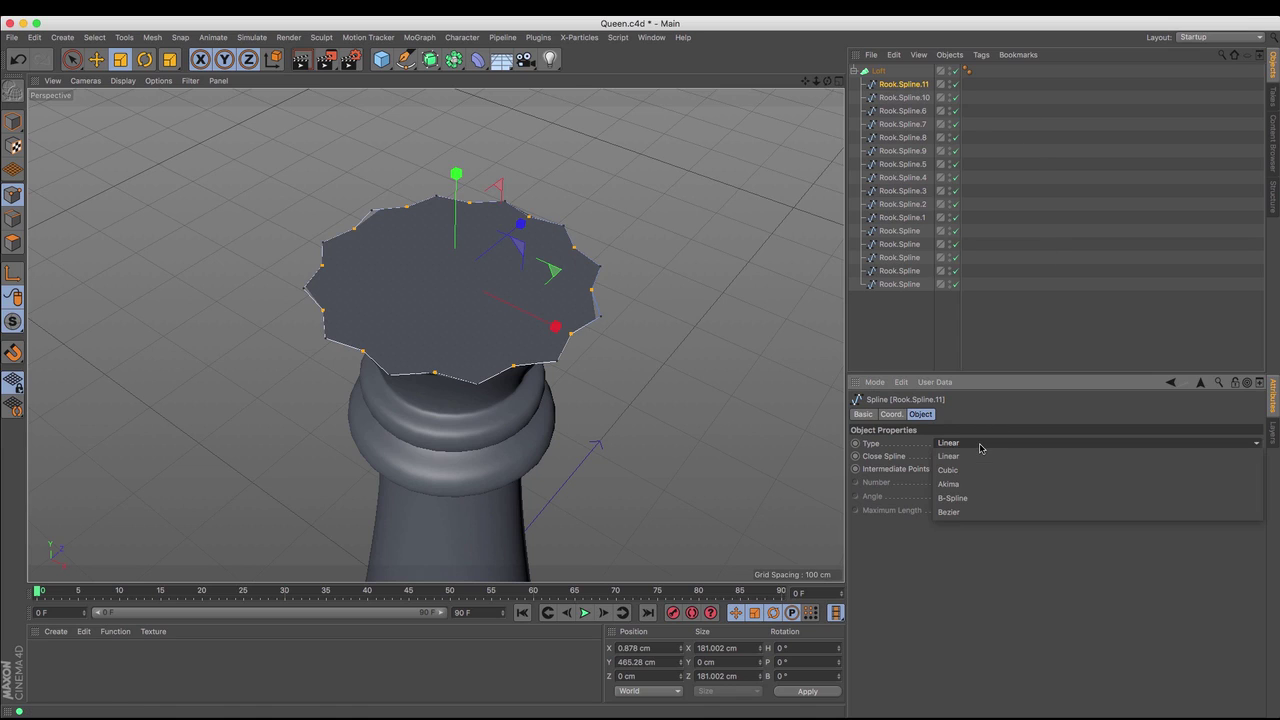
{"action": "left_click", "coordinate": [988, 511]}
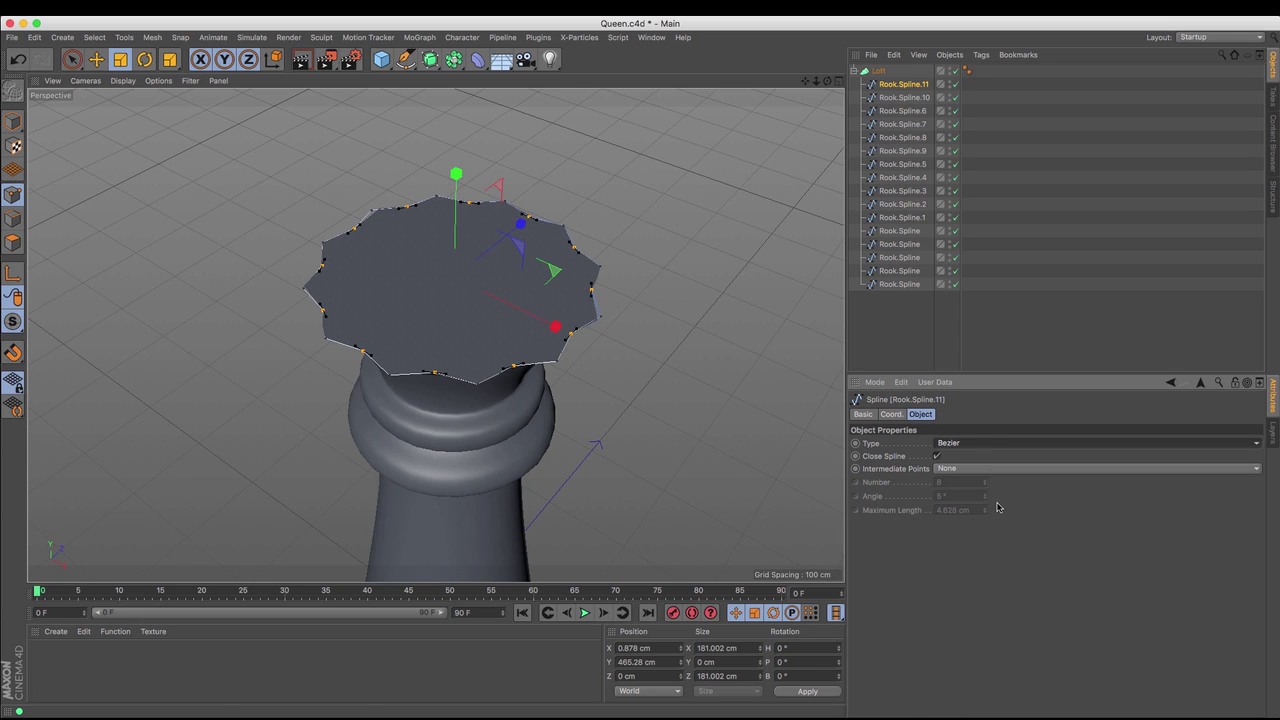
Step: Select all points of Rook.Spline.11 and set its intermediate points to Natural
{"action": "left_click", "coordinate": [600, 270]}
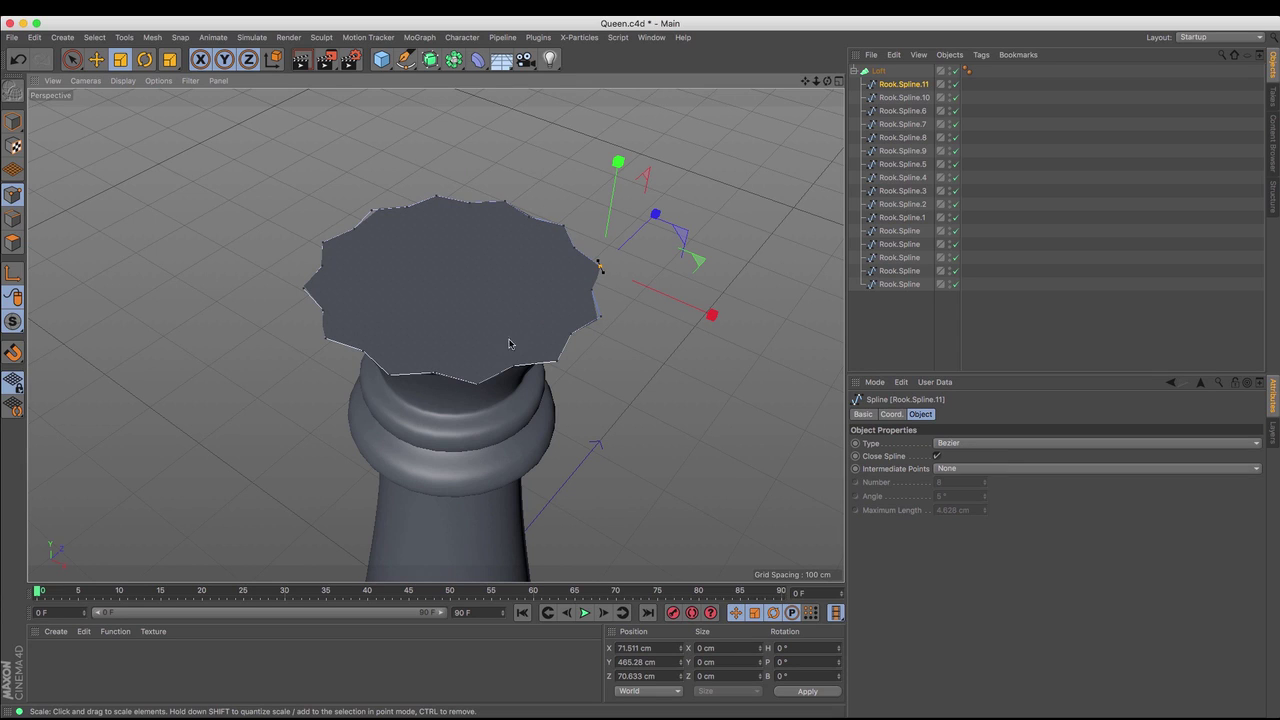
{"action": "key", "text": "ctrl+a"}
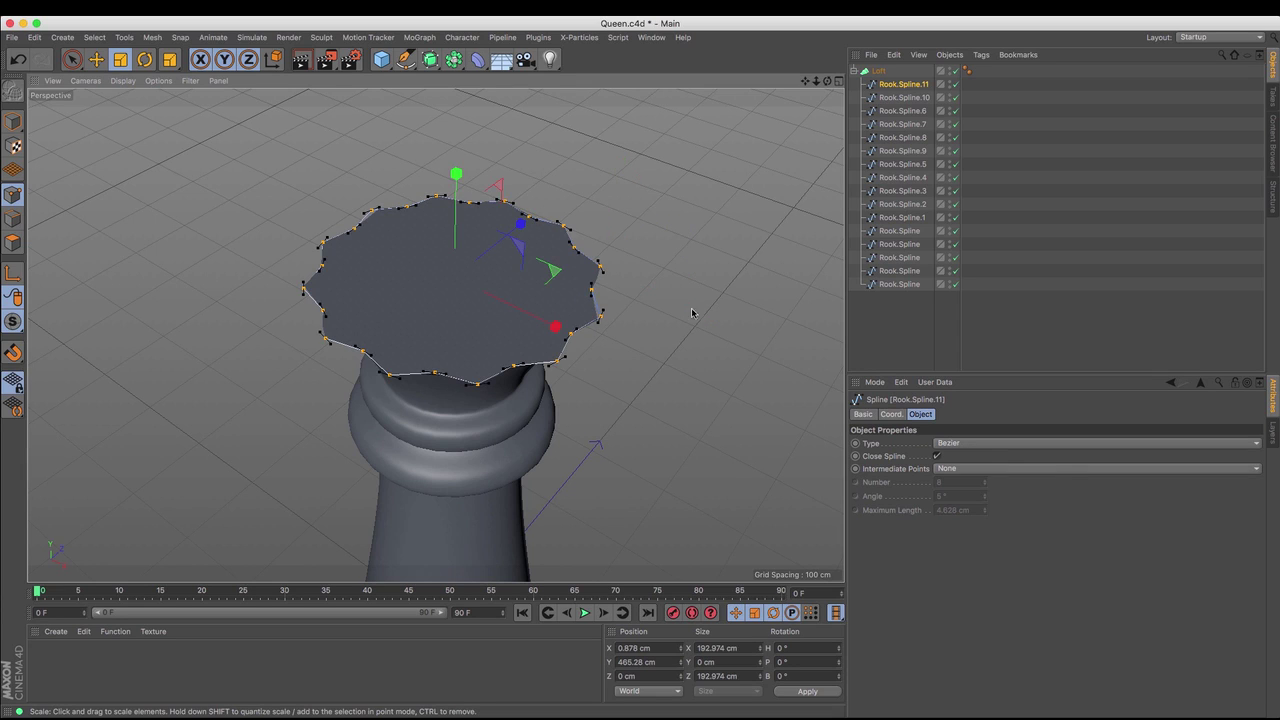
{"action": "left_click", "coordinate": [1055, 469]}
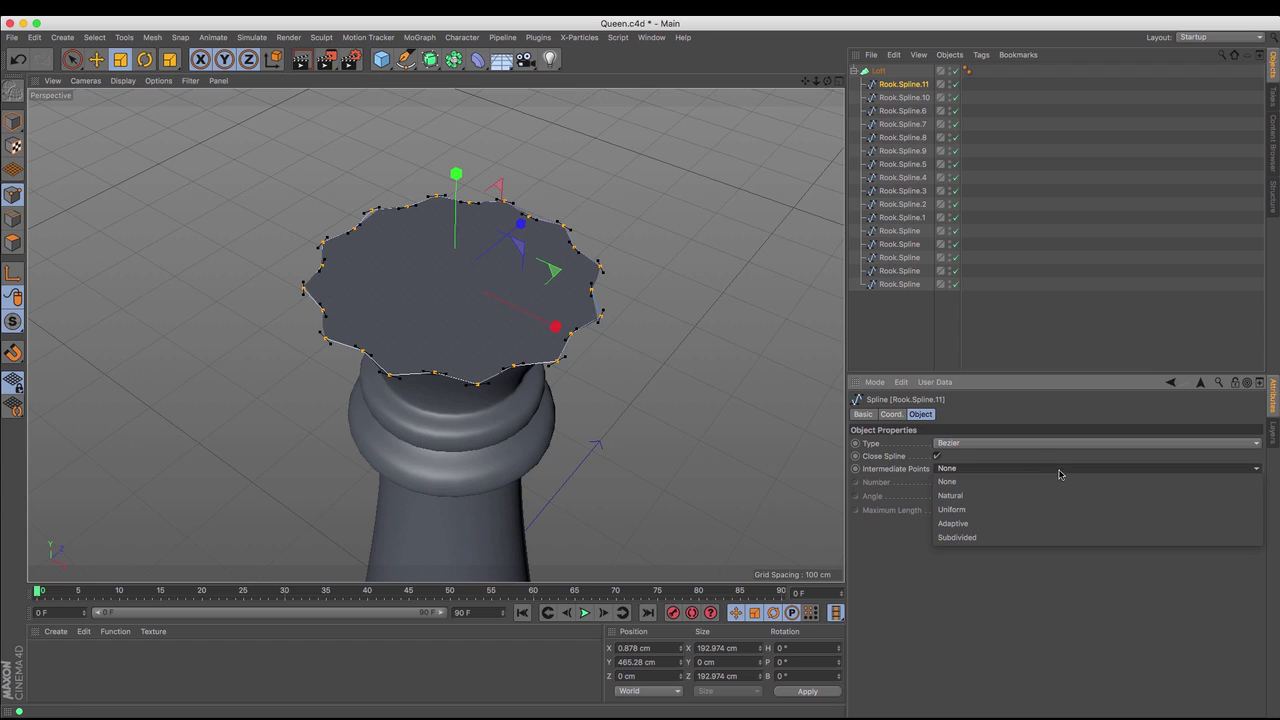
{"action": "left_click", "coordinate": [1055, 496]}
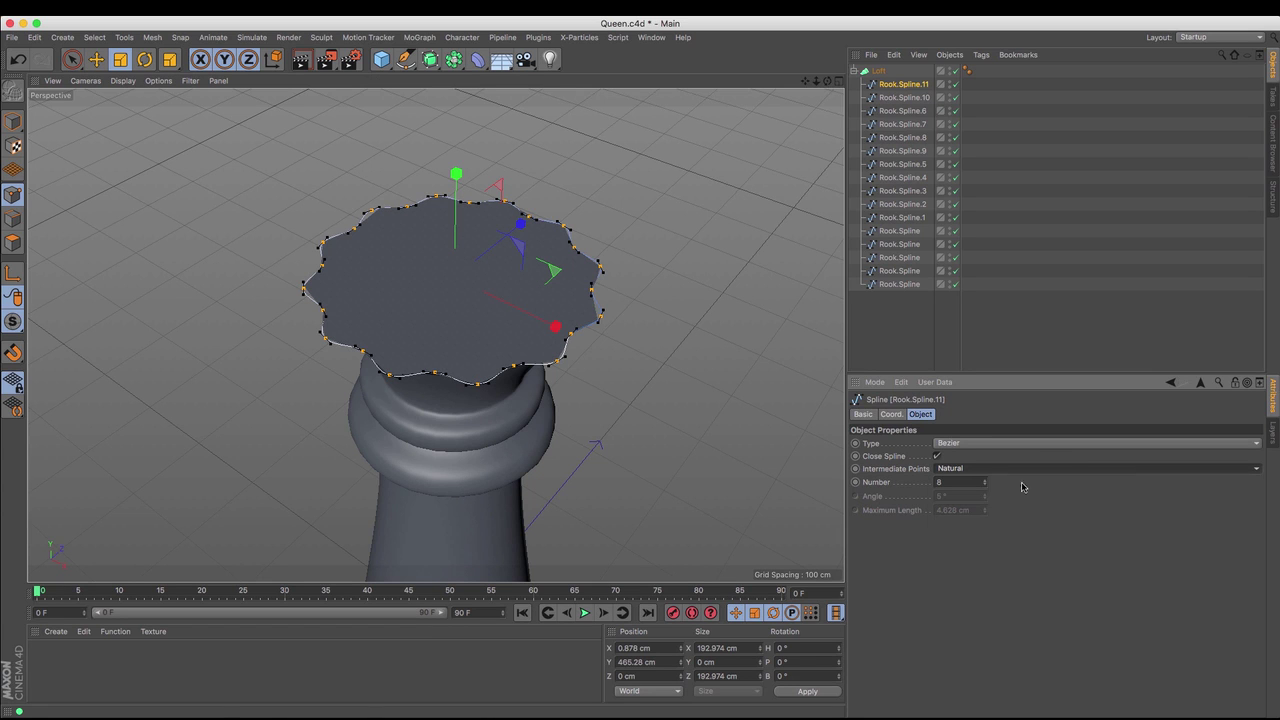
Step: Disable the Loft to examine the rounded rim spline against the other profiles, and re-enable it
{"action": "left_click_drag", "start_coordinate": [816, 81], "coordinate": [880, 81]}
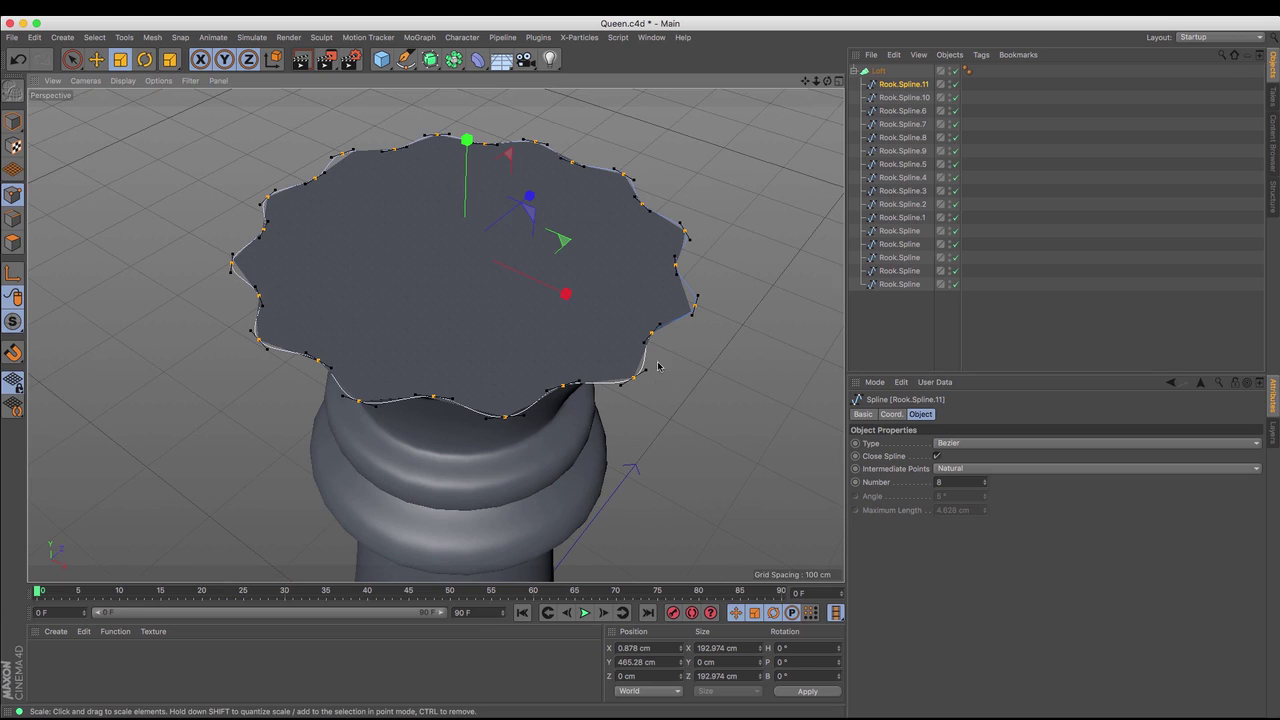
{"action": "left_click", "coordinate": [955, 71]}
{"action": "left_click_drag", "start_coordinate": [827, 82], "coordinate": [827, 40]}
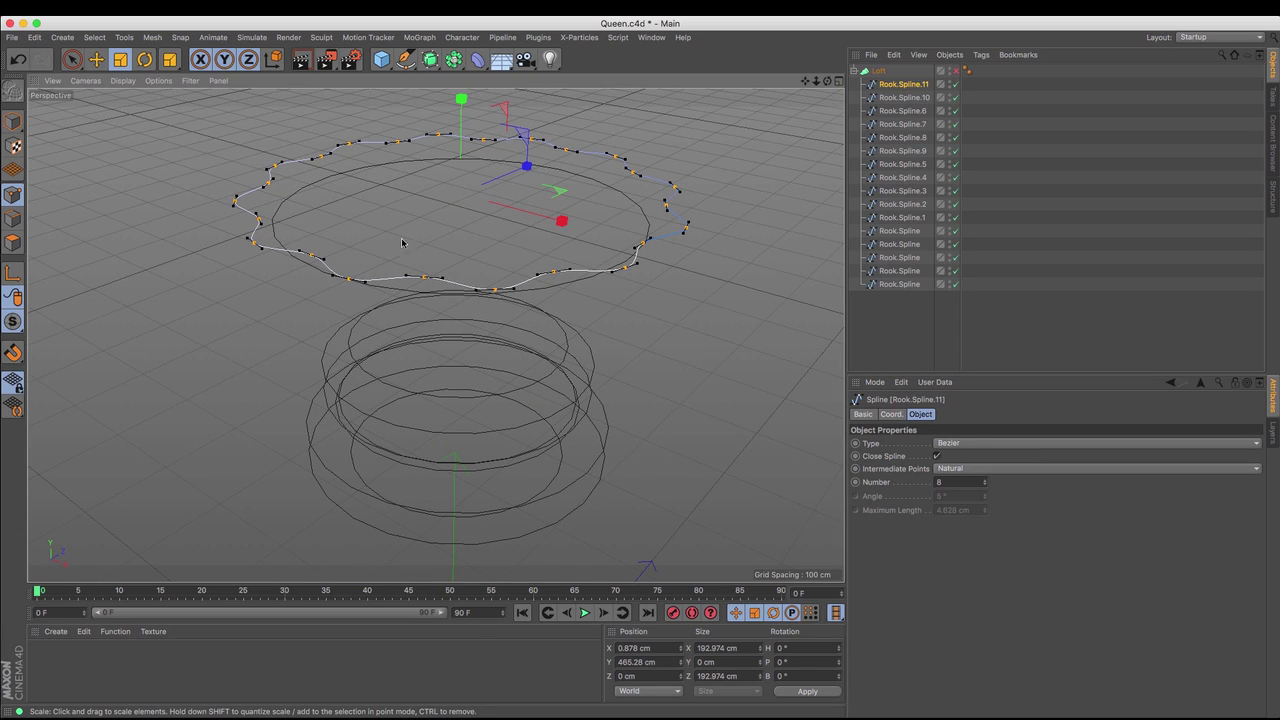
{"action": "left_click", "coordinate": [955, 71]}
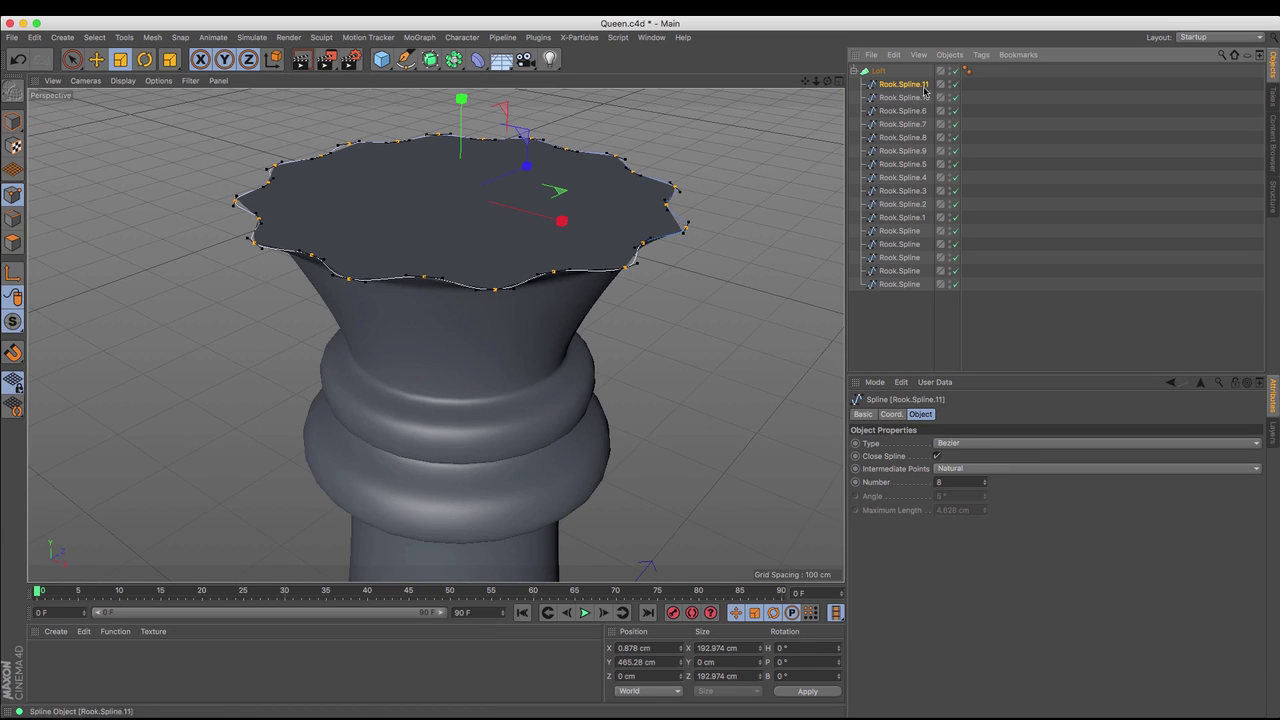
{"action": "left_click_drag", "start_coordinate": [827, 82], "coordinate": [814, 163]}
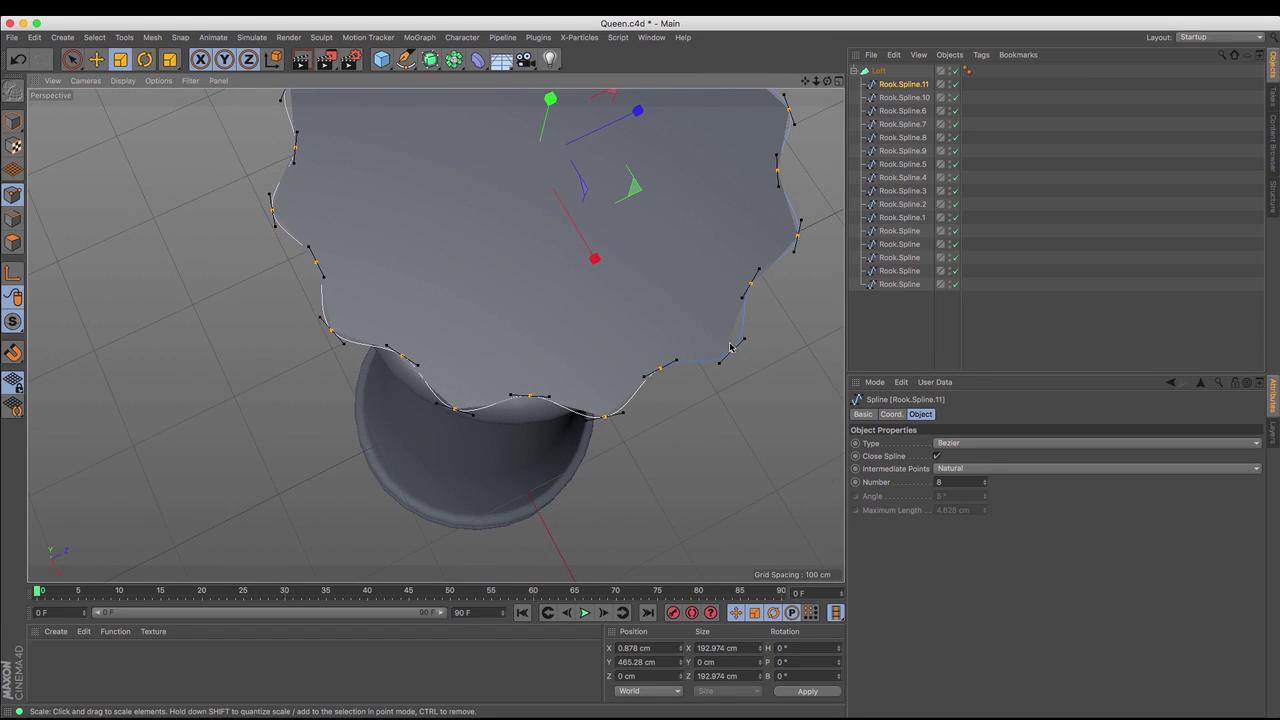
Step: Raise the Loft's Mesh Subdivision U to 205
{"action": "left_click_drag", "start_coordinate": [827, 81], "coordinate": [435, 335]}
{"action": "left_click", "coordinate": [879, 71]}
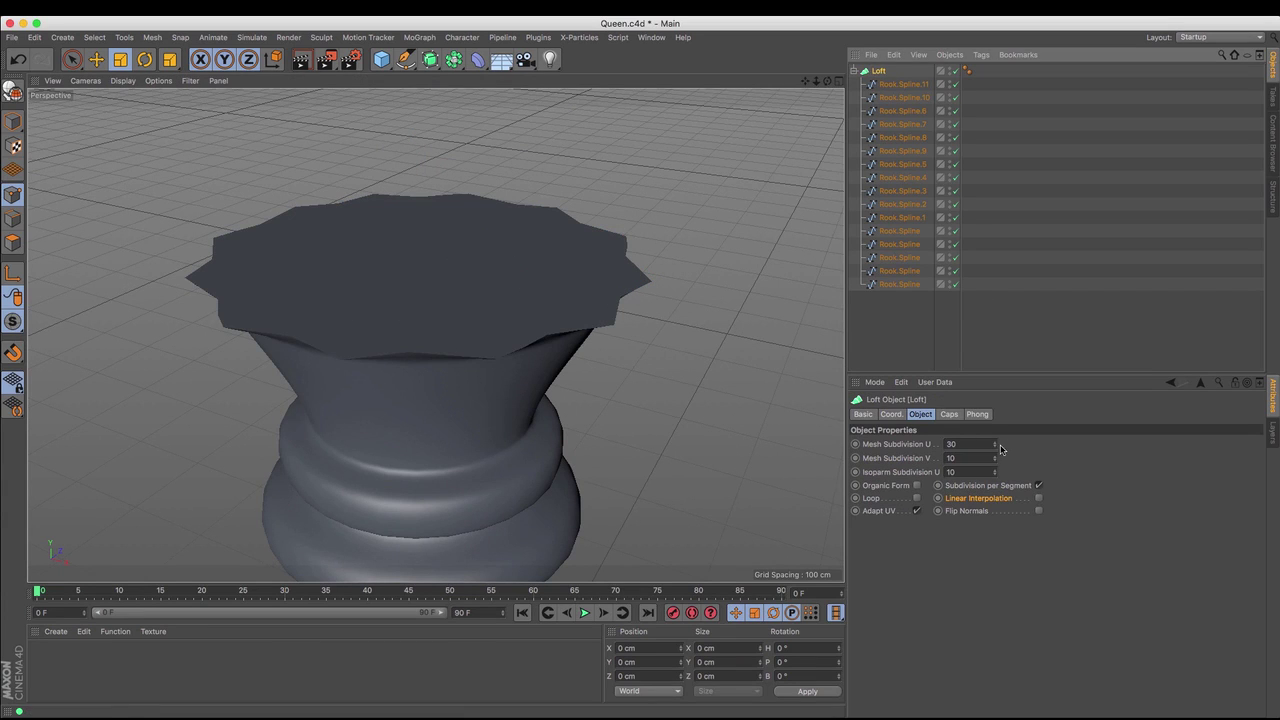
{"action": "left_click_drag", "start_coordinate": [996, 447], "coordinate": [1000, 425]}
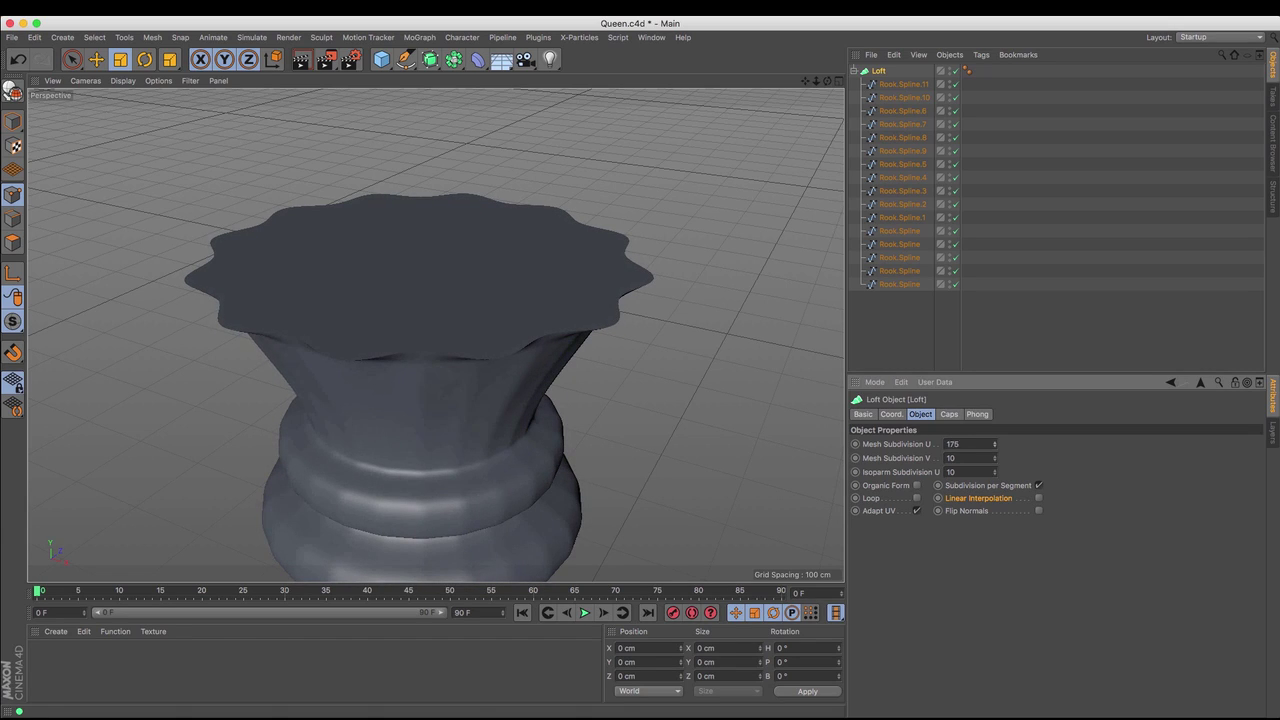
{"action": "left_click_drag", "start_coordinate": [995, 444], "coordinate": [995, 441]}
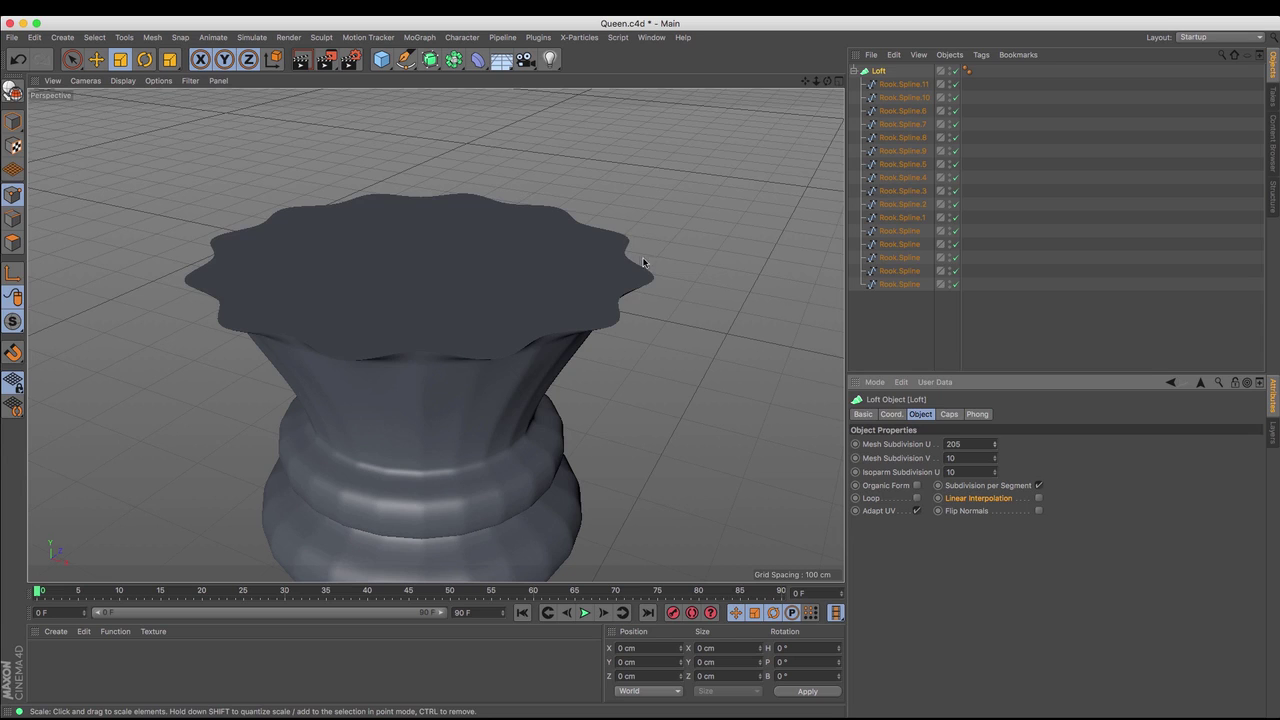
Step: Select all the Loft's splines below Rook.Spline.11 and change their type from Linear to Bezier
{"action": "left_click_drag", "start_coordinate": [827, 81], "coordinate": [435, 334]}
{"action": "left_click", "coordinate": [905, 85]}
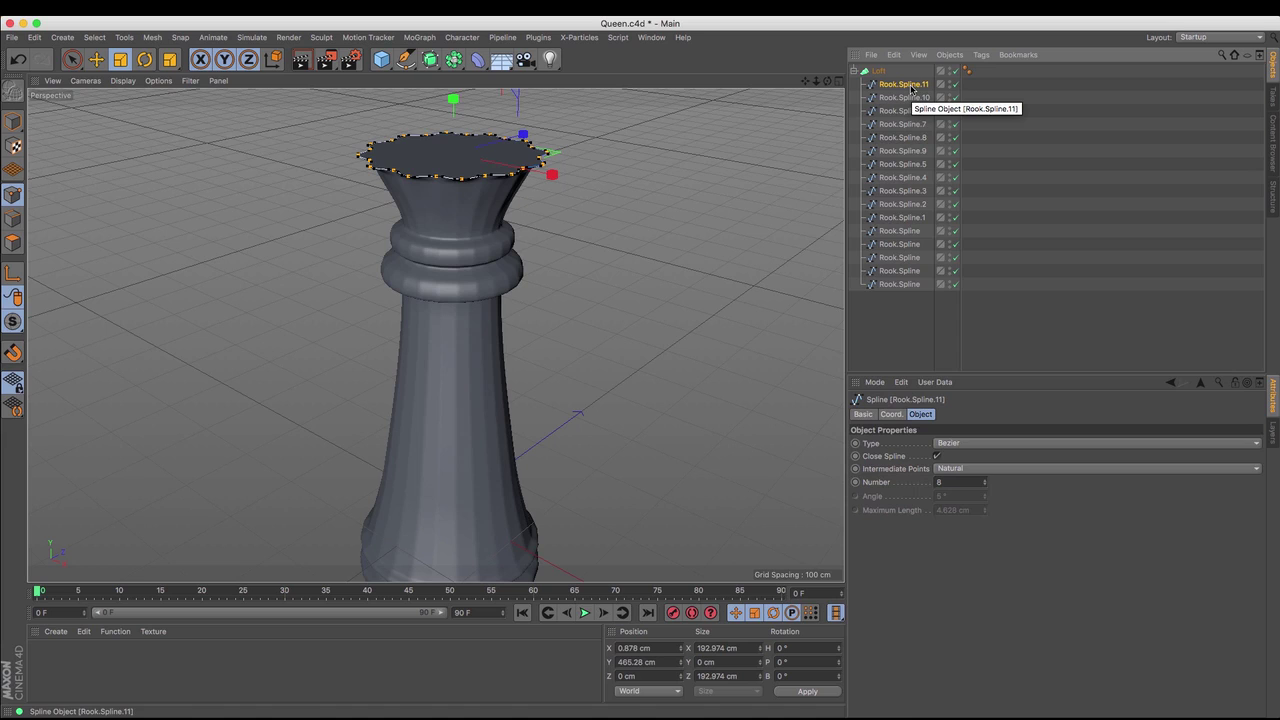
{"action": "left_click_drag", "start_coordinate": [920, 308], "coordinate": [879, 99]}
{"action": "left_click", "coordinate": [995, 443]}
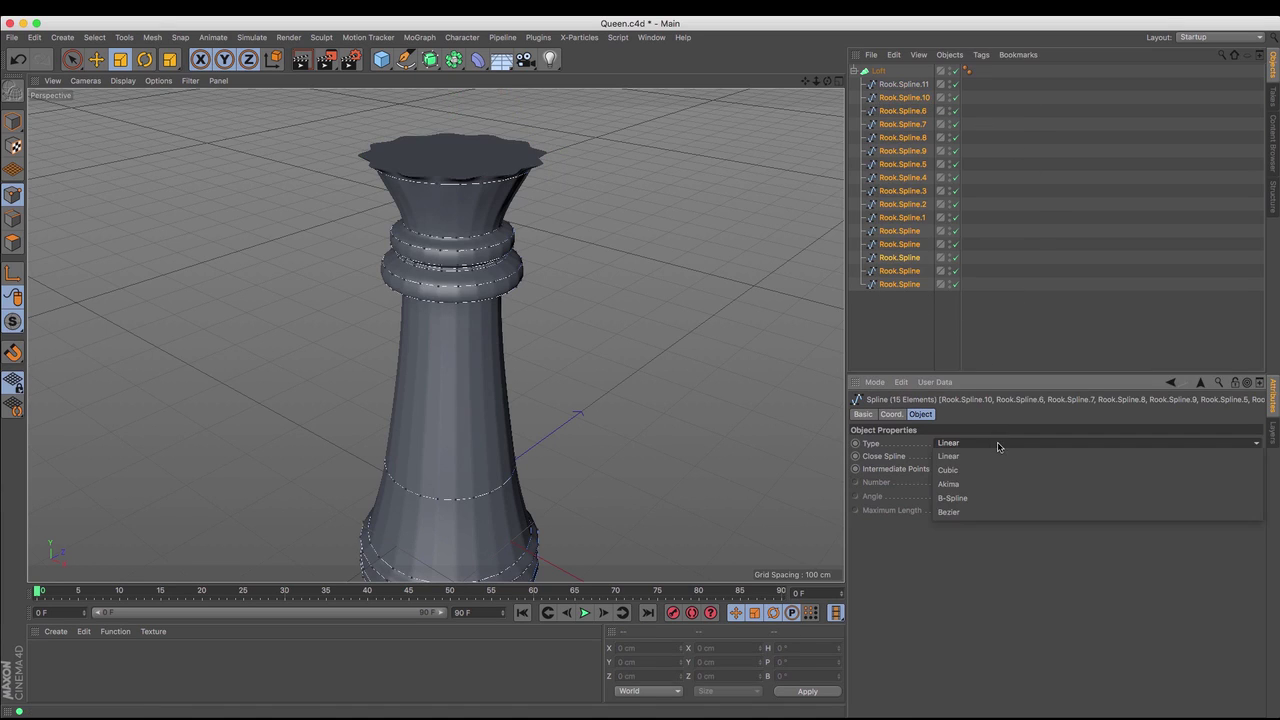
{"action": "left_click", "coordinate": [985, 510]}
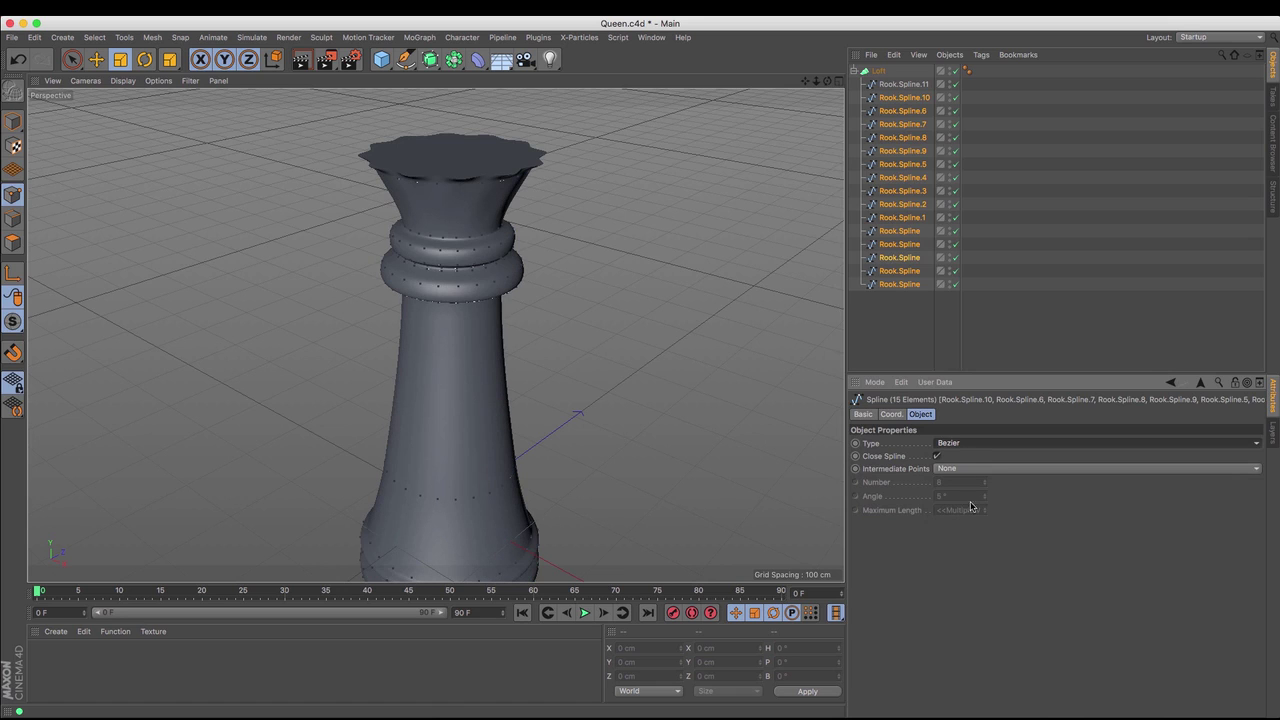
Step: Select the outer scallop-tip points of Rook.Spline.11 around the crown rim and raise them about 9.5 cm along Y
{"action": "left_click_drag", "start_coordinate": [827, 81], "coordinate": [768, 144]}
{"action": "left_click", "coordinate": [880, 84]}
{"action": "left_click_drag", "start_coordinate": [827, 82], "coordinate": [827, 30]}
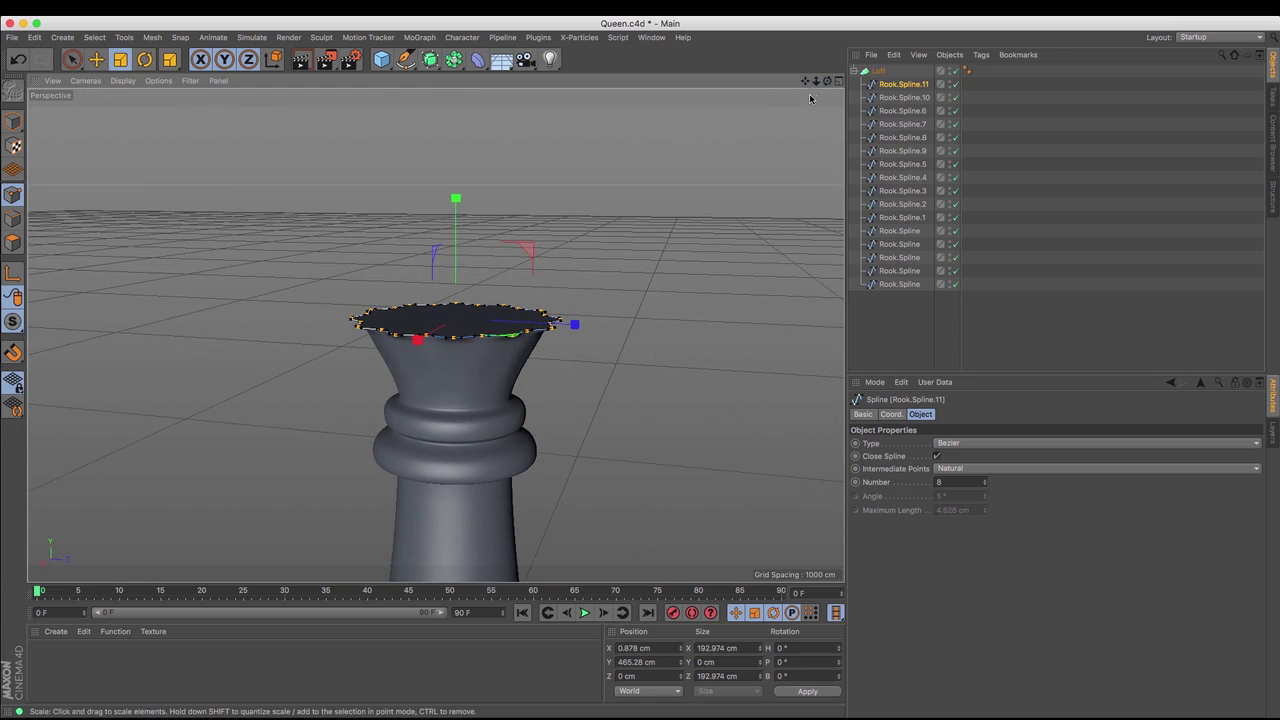
{"action": "left_click_drag", "start_coordinate": [816, 82], "coordinate": [828, 140]}
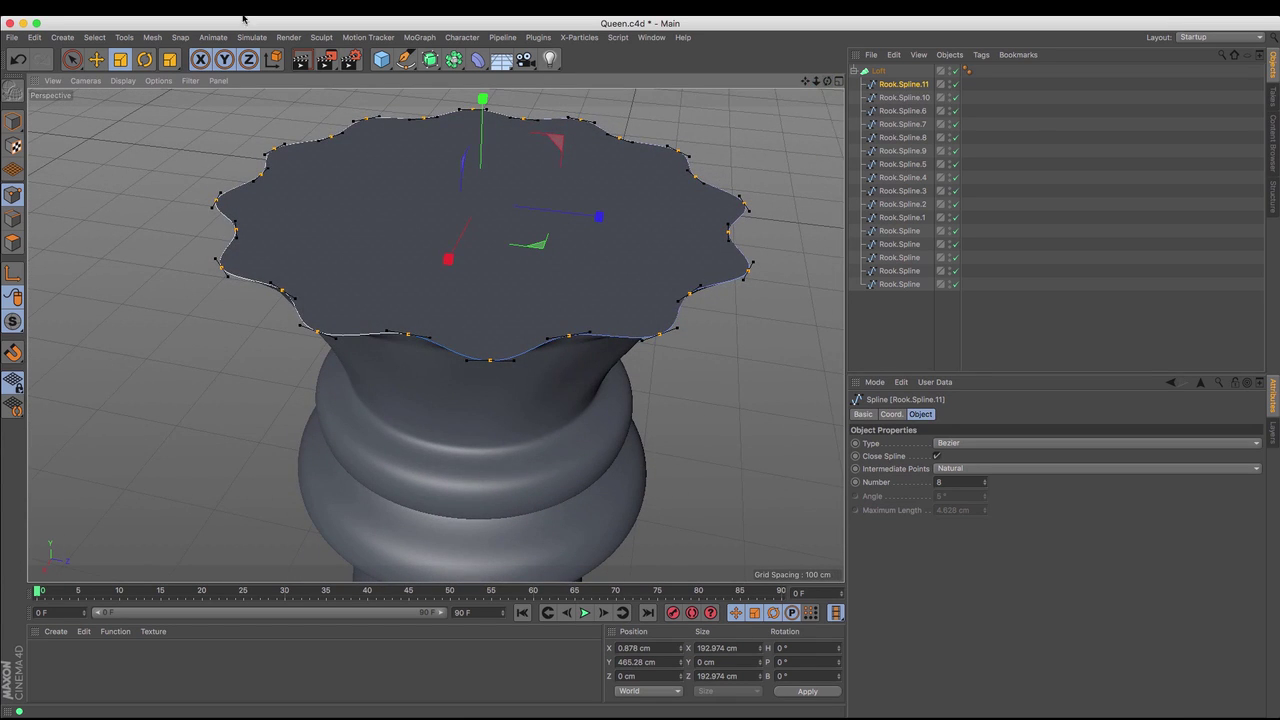
{"action": "left_click", "coordinate": [71, 59]}
{"action": "left_click", "coordinate": [210, 196]}
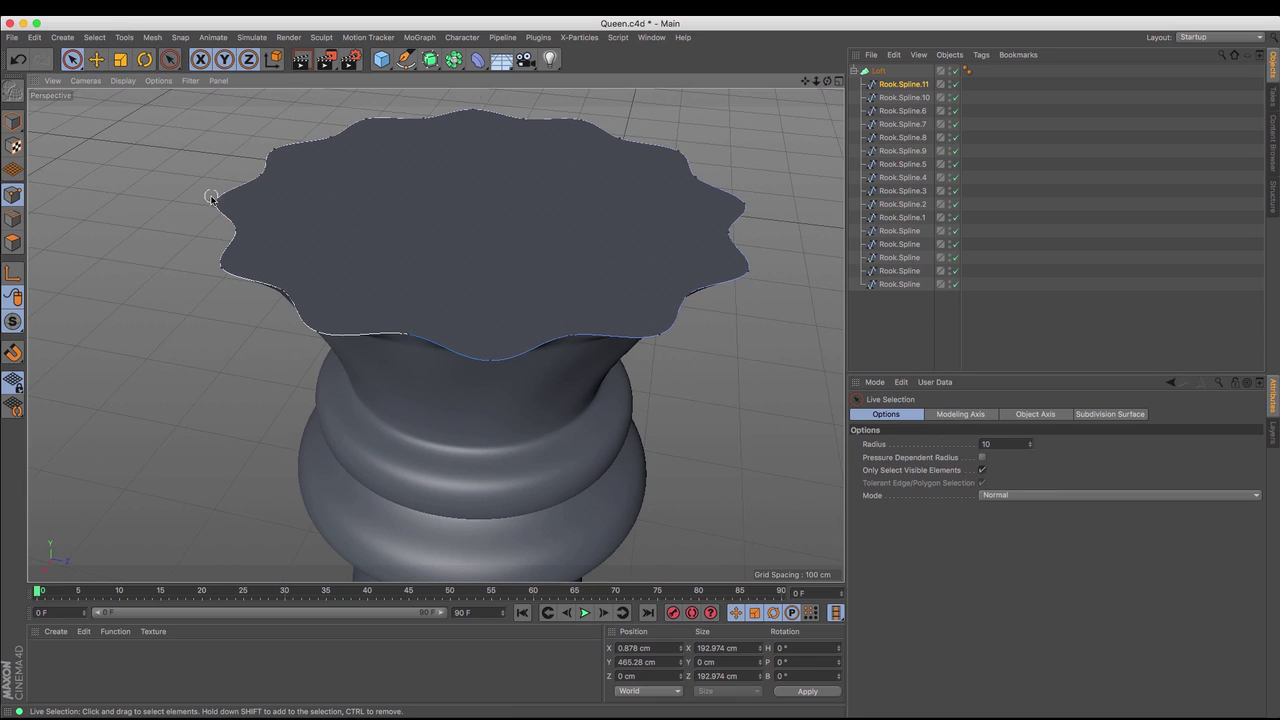
{"action": "left_click", "coordinate": [217, 262], "text": "shift"}
{"action": "left_click", "coordinate": [317, 332], "text": "shift"}
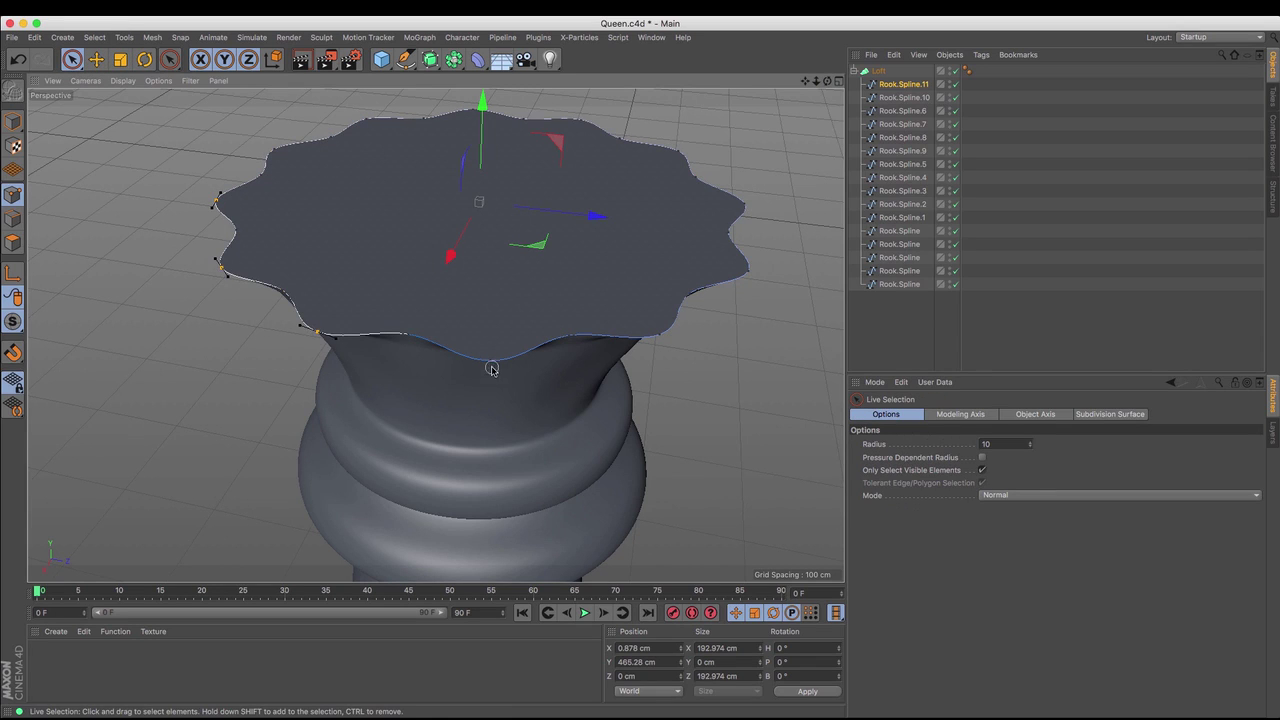
{"action": "left_click", "coordinate": [660, 334], "text": "shift"}
{"action": "left_click", "coordinate": [490, 360], "text": "shift"}
{"action": "left_click", "coordinate": [749, 263], "text": "shift"}
{"action": "left_click", "coordinate": [740, 199], "text": "shift"}
{"action": "left_click", "coordinate": [580, 119], "text": "shift"}
{"action": "left_click", "coordinate": [467, 105], "text": "shift"}
{"action": "left_click", "coordinate": [365, 119], "text": "shift"}
{"action": "left_click", "coordinate": [272, 150], "text": "shift"}
{"action": "left_click_drag", "start_coordinate": [482, 104], "coordinate": [483, 85]}
Step: Duplicate Rook.Spline.11 to the top of the Loft and, in model mode, raise the copy to about Y 505.8 cm
{"action": "left_click_drag", "start_coordinate": [826, 84], "coordinate": [770, 40]}
{"action": "left_click_drag", "start_coordinate": [435, 335], "coordinate": [435, 335], "text": "alt"}
{"action": "left_click_drag", "start_coordinate": [900, 87], "coordinate": [896, 79], "text": "ctrl"}
{"action": "left_click", "coordinate": [96, 59]}
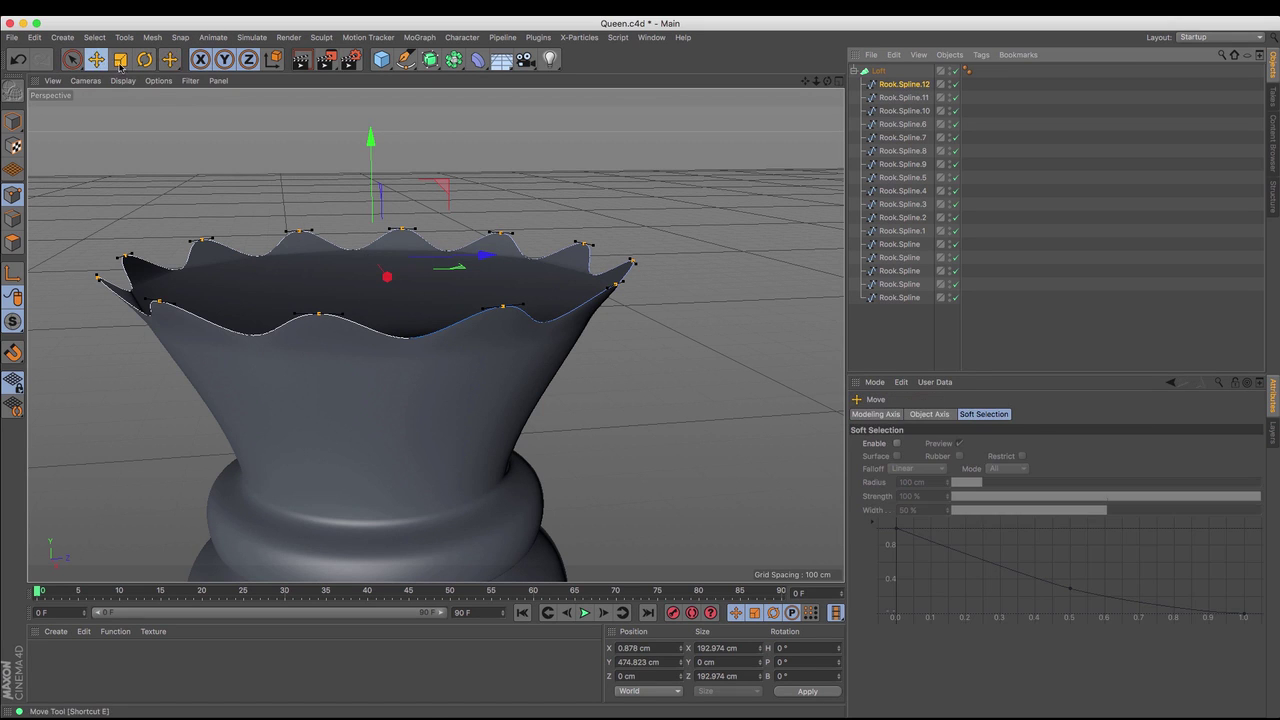
{"action": "left_click", "coordinate": [13, 121]}
{"action": "left_click_drag", "start_coordinate": [371, 152], "coordinate": [372, 113]}
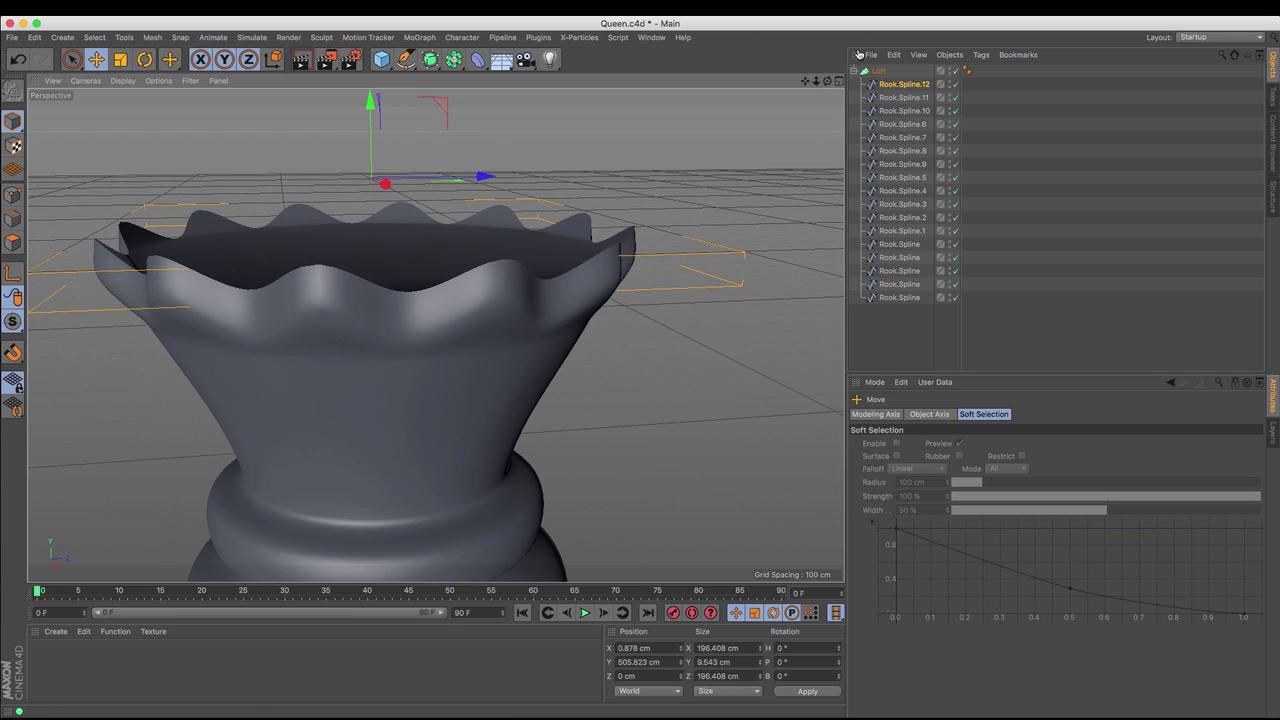
Step: Duplicate Rook.Spline.10 to the top of the Loft, raised to about Y 501.6 cm and scaled to about 156.6 cm wide
{"action": "left_click_drag", "start_coordinate": [827, 81], "coordinate": [700, 50]}
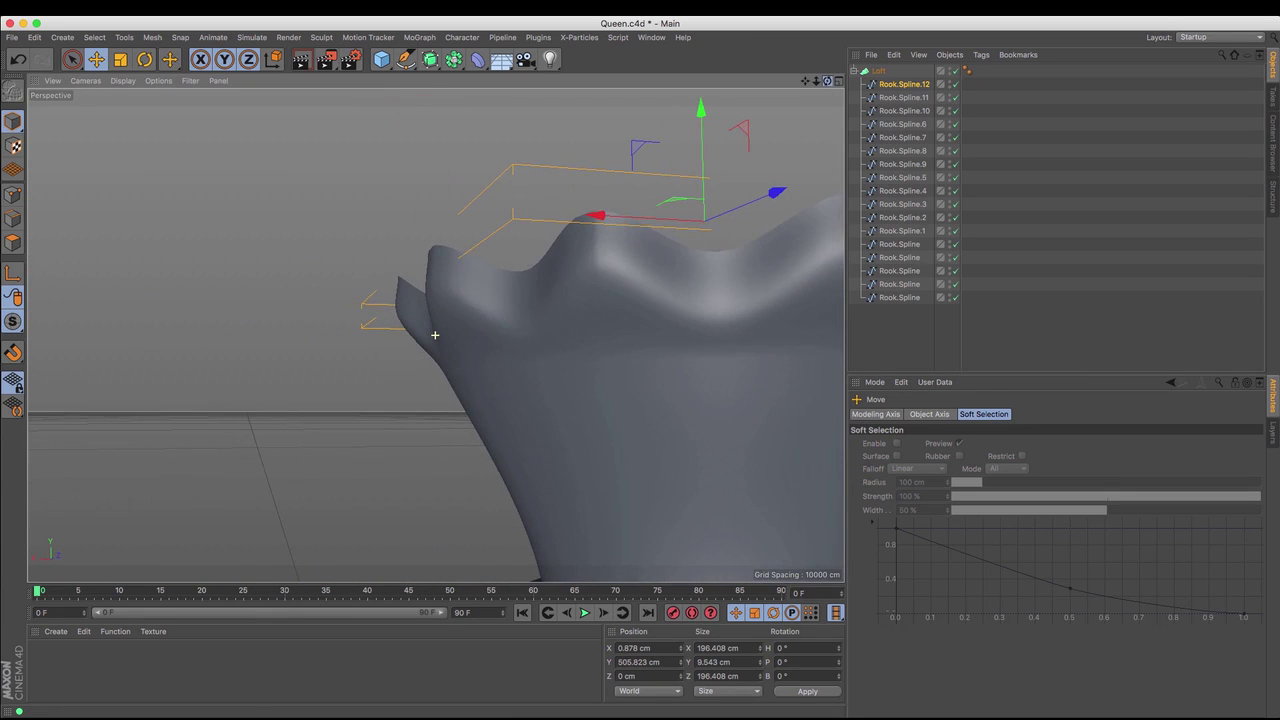
{"action": "left_click_drag", "start_coordinate": [435, 335], "coordinate": [435, 335], "text": "alt"}
{"action": "left_click_drag", "start_coordinate": [816, 82], "coordinate": [720, 82]}
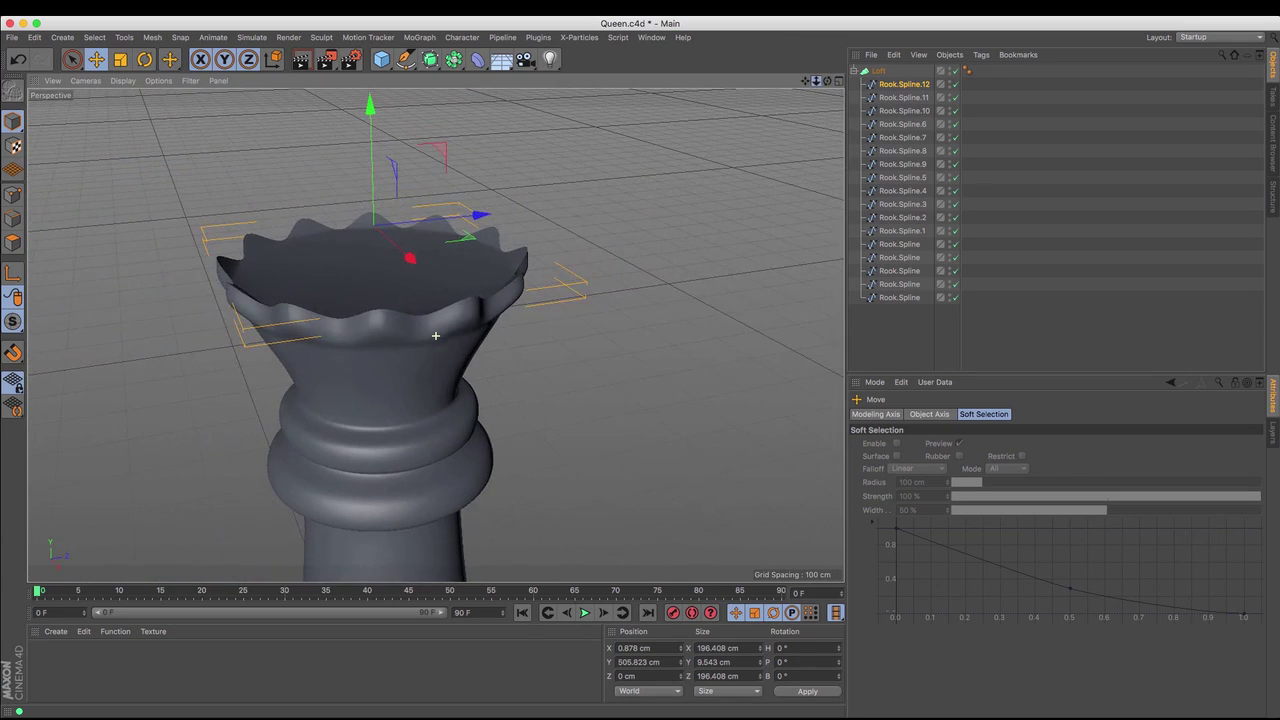
{"action": "left_click", "coordinate": [905, 111]}
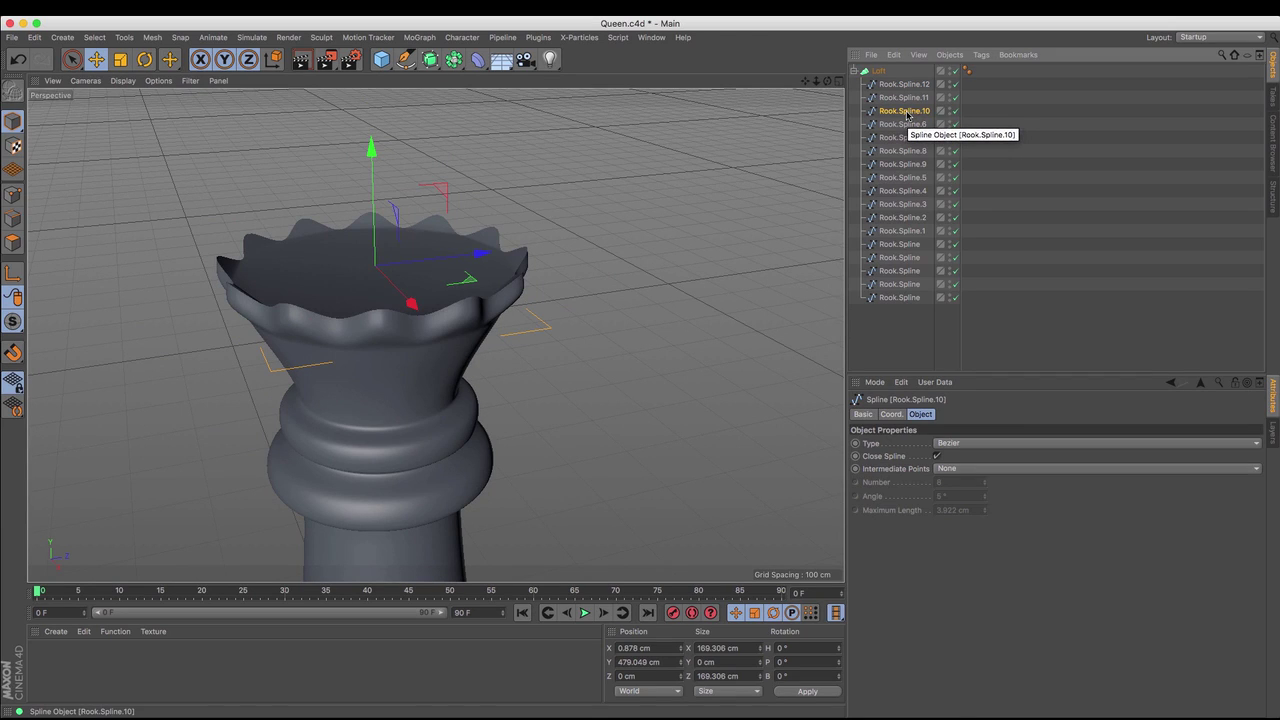
{"action": "left_click_drag", "start_coordinate": [907, 115], "coordinate": [905, 80]}
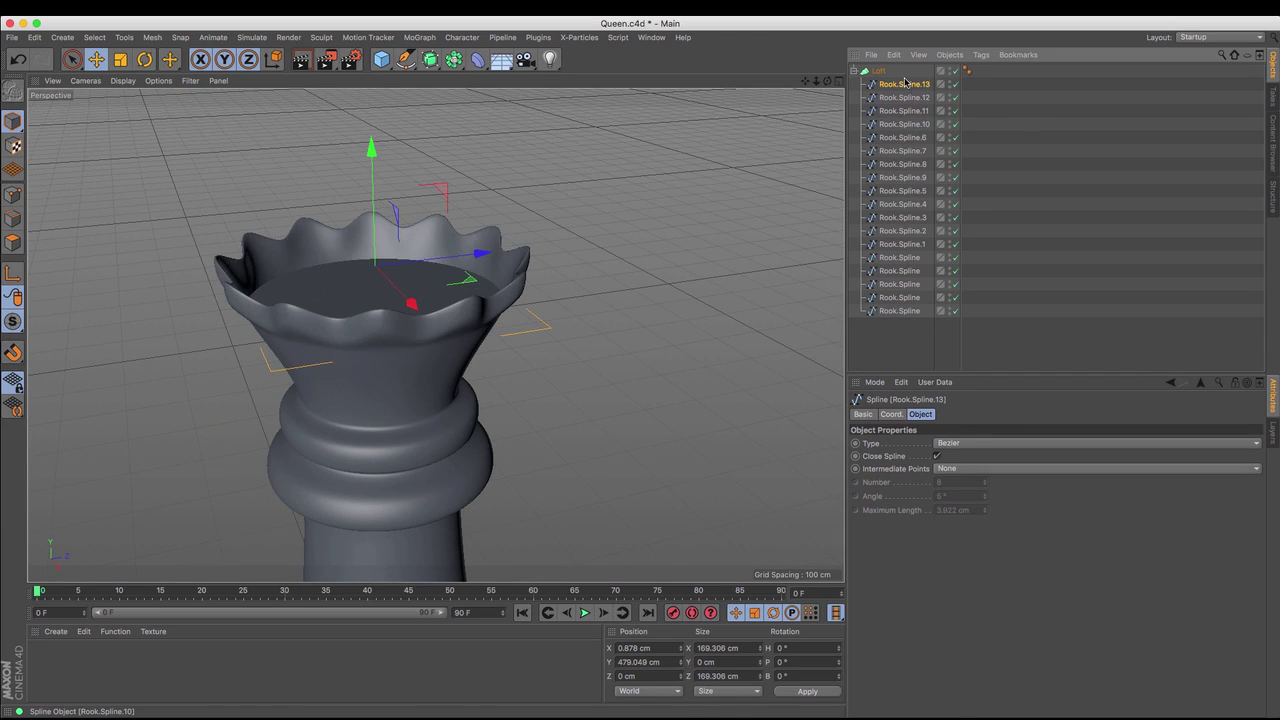
{"action": "left_click", "coordinate": [96, 59]}
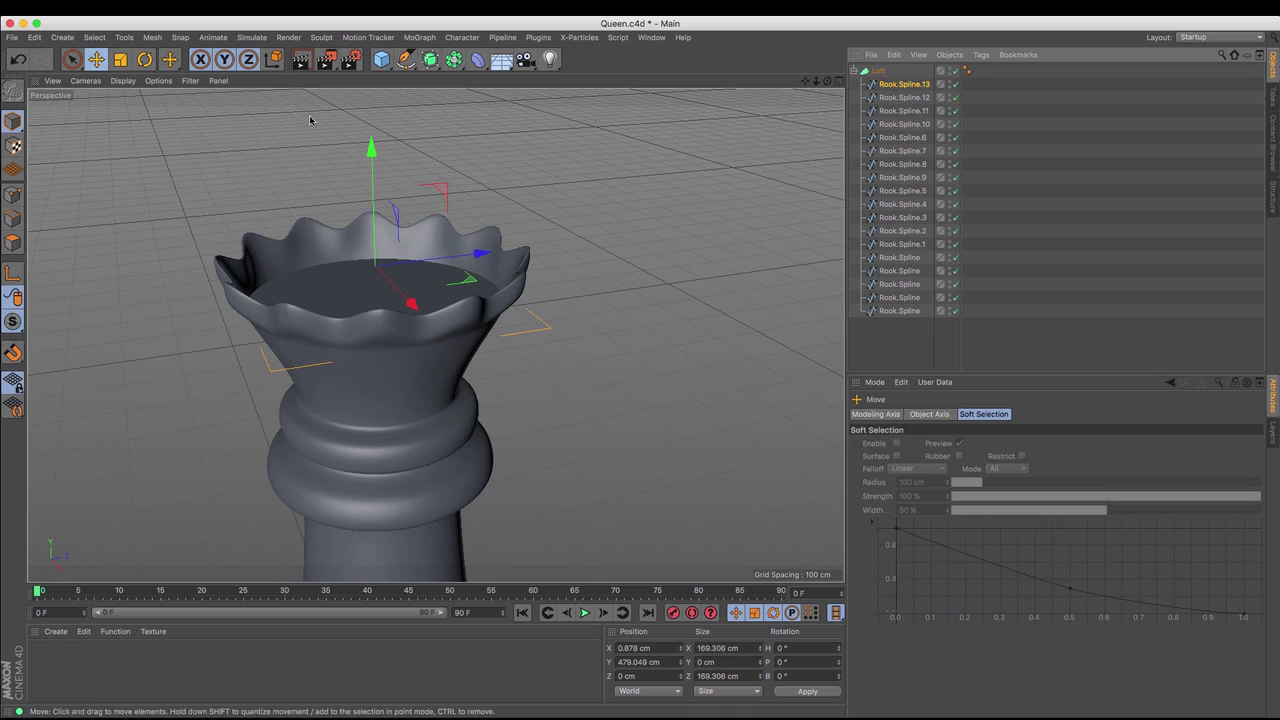
{"action": "left_click_drag", "start_coordinate": [368, 145], "coordinate": [380, 116]}
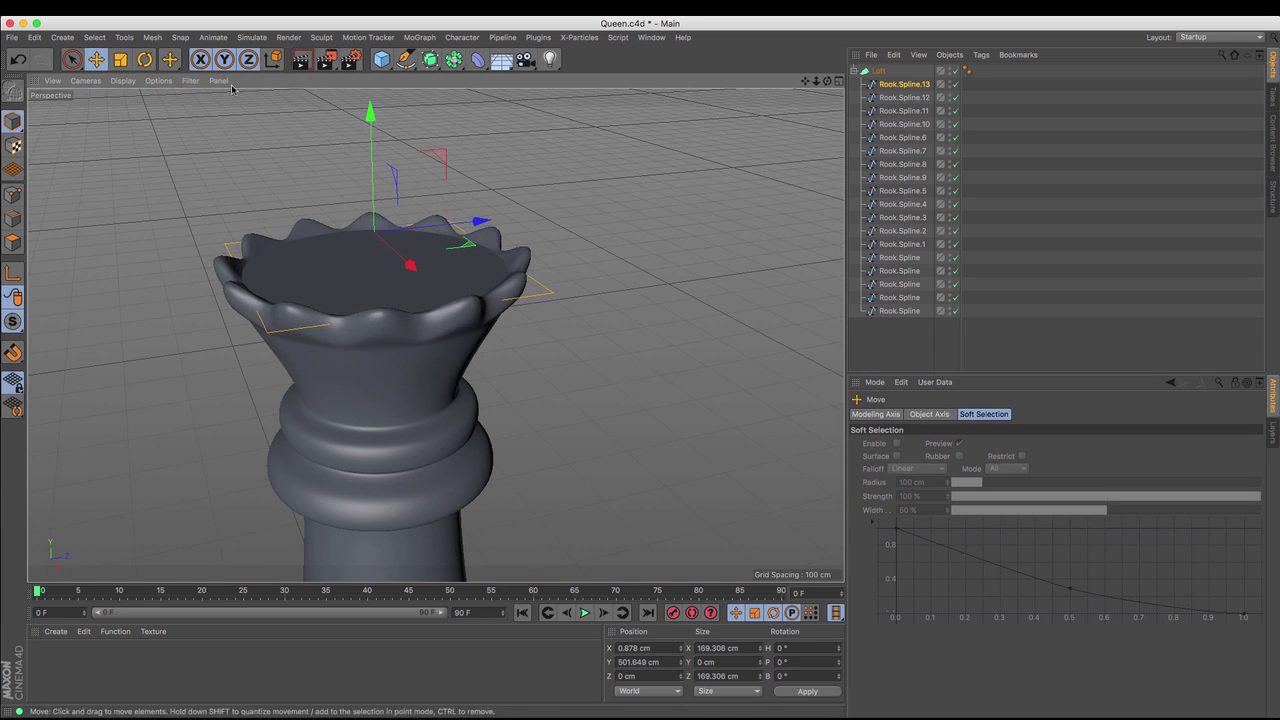
{"action": "key", "text": "t"}
{"action": "left_click_drag", "start_coordinate": [601, 139], "coordinate": [553, 138]}
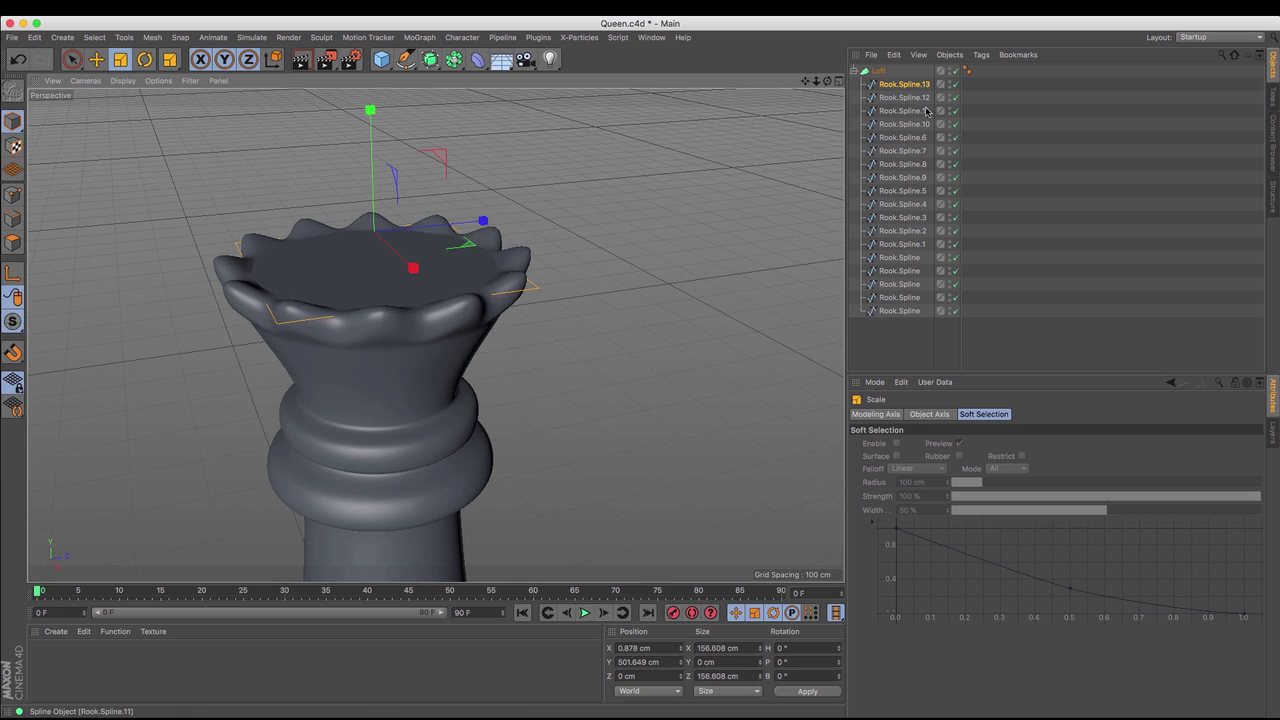
Step: Duplicate Rook.Spline.13 to the top of the Loft, scaled to about 128 cm wide and positioned at about Y 500.6 cm
{"action": "left_click_drag", "start_coordinate": [918, 83], "coordinate": [916, 80], "text": "ctrl"}
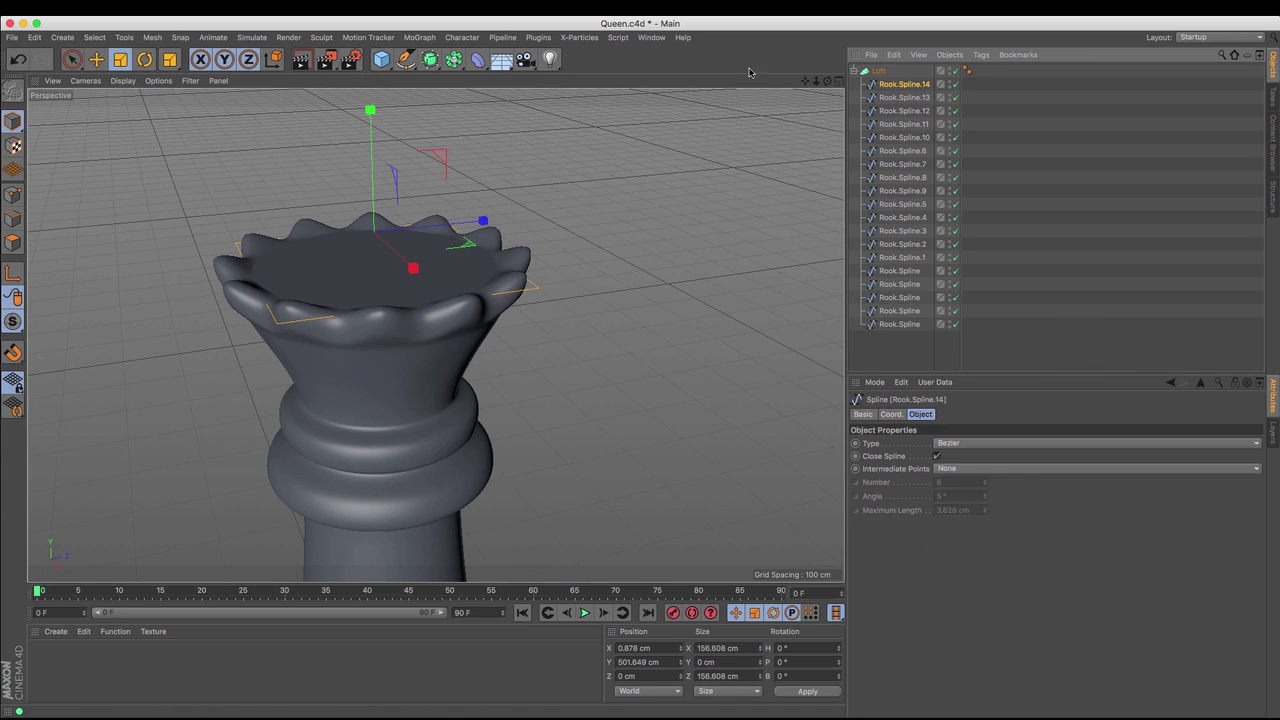
{"action": "left_click", "coordinate": [97, 60]}
{"action": "left_click_drag", "start_coordinate": [376, 118], "coordinate": [375, 68]}
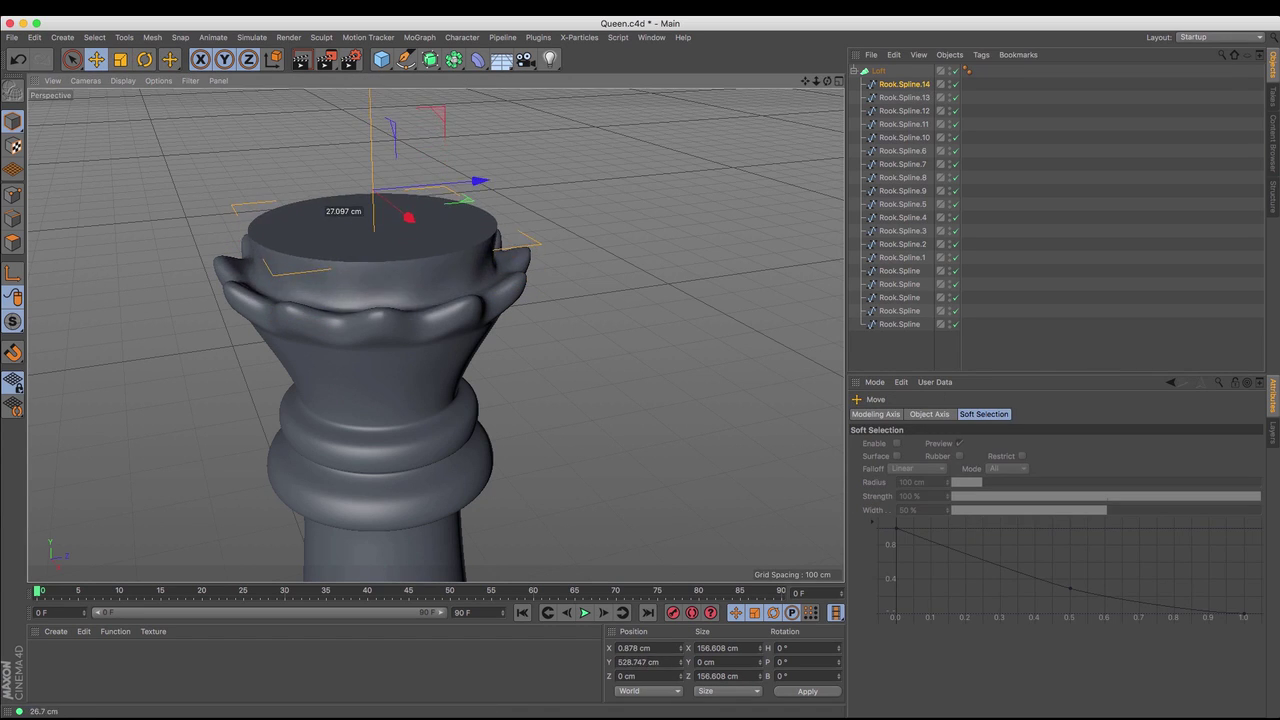
{"action": "left_click_drag", "start_coordinate": [365, 118], "coordinate": [365, 118]}
{"action": "key", "text": "t"}
{"action": "left_click_drag", "start_coordinate": [617, 194], "coordinate": [323, 218]}
{"action": "left_click", "coordinate": [95, 60]}
{"action": "left_click_drag", "start_coordinate": [369, 100], "coordinate": [674, 172]}
{"action": "left_click", "coordinate": [121, 60]}
Step: Duplicate Rook.Spline.14 into a top profile about 30.6 cm wide at about Y 505.9 cm, and widen Rook.Spline.14 to about 138.2 cm
{"action": "left_click_drag", "start_coordinate": [915, 85], "coordinate": [915, 78], "text": "ctrl"}
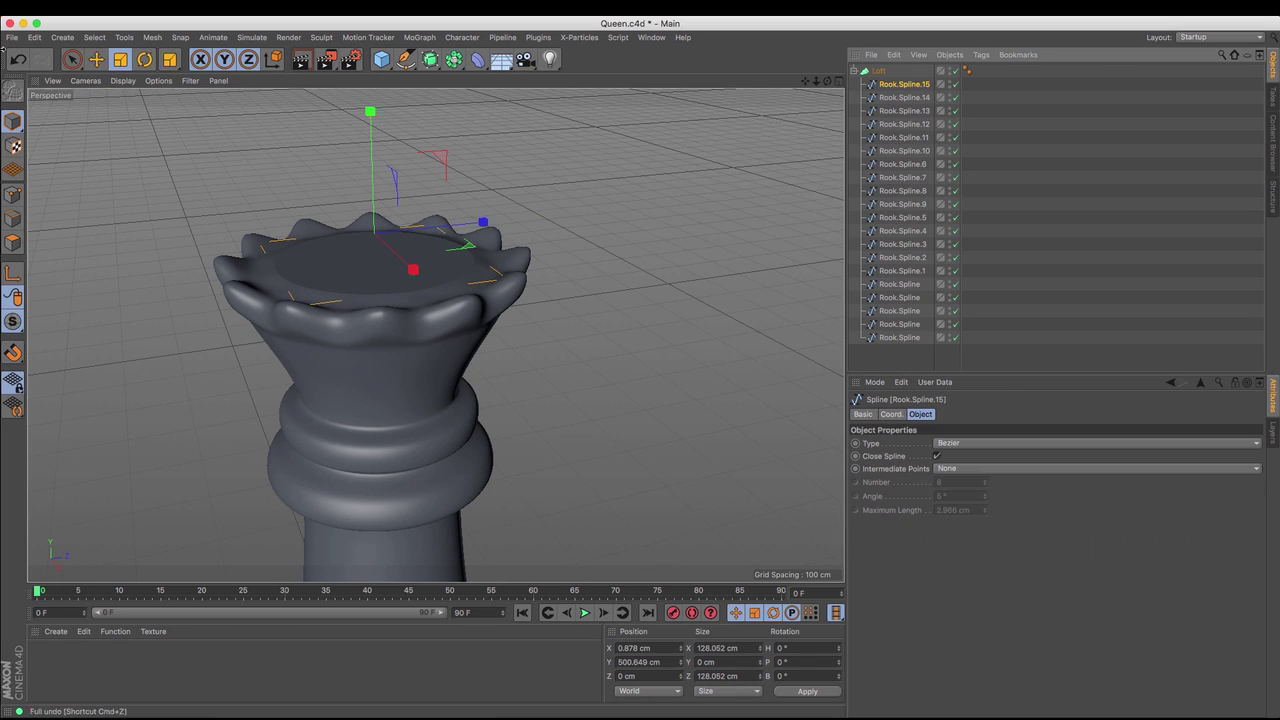
{"action": "left_click", "coordinate": [96, 60]}
{"action": "left_click_drag", "start_coordinate": [369, 116], "coordinate": [372, 109]}
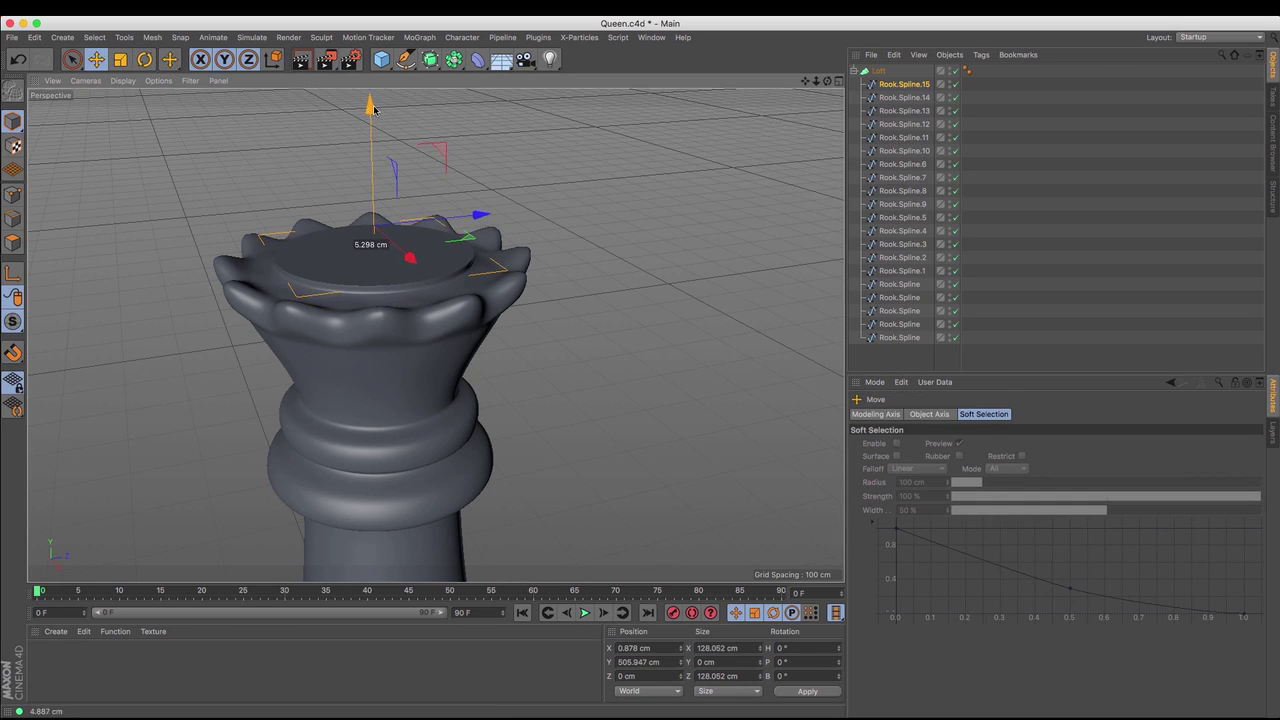
{"action": "left_click", "coordinate": [121, 60]}
{"action": "left_click_drag", "start_coordinate": [691, 160], "coordinate": [186, 159]}
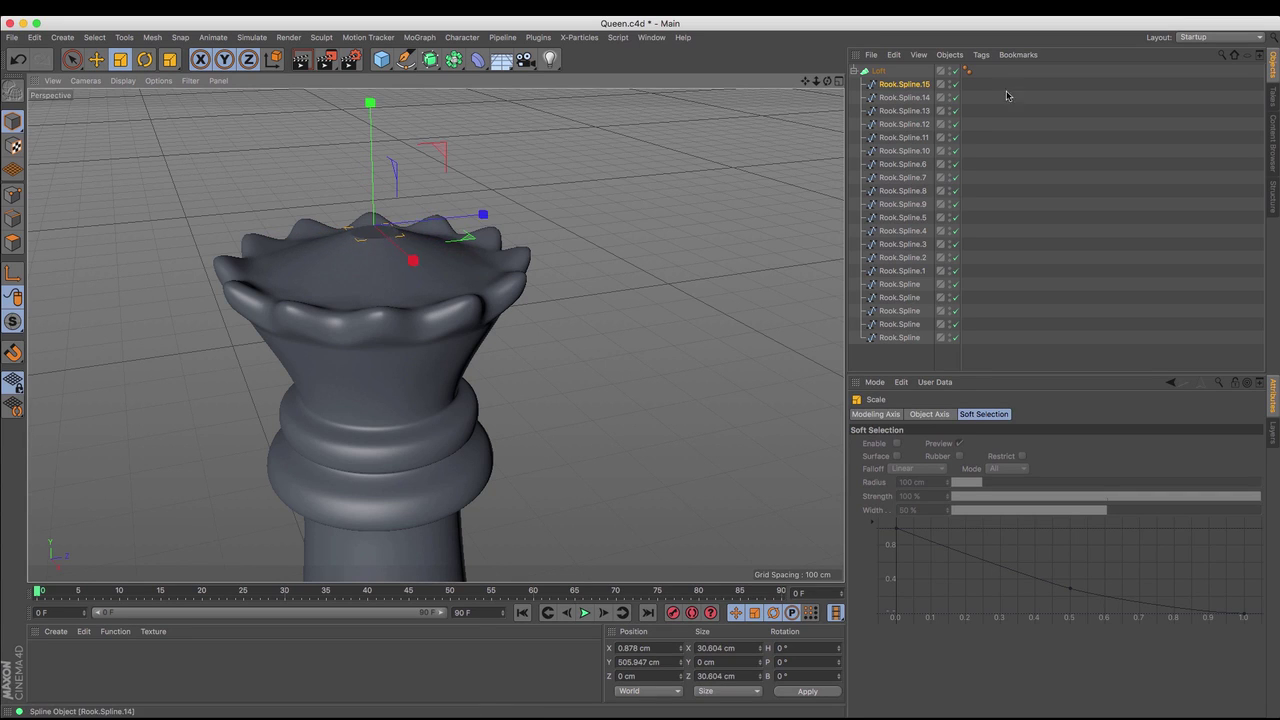
{"action": "left_click", "coordinate": [918, 96]}
{"action": "left_click_drag", "start_coordinate": [570, 140], "coordinate": [608, 143]}
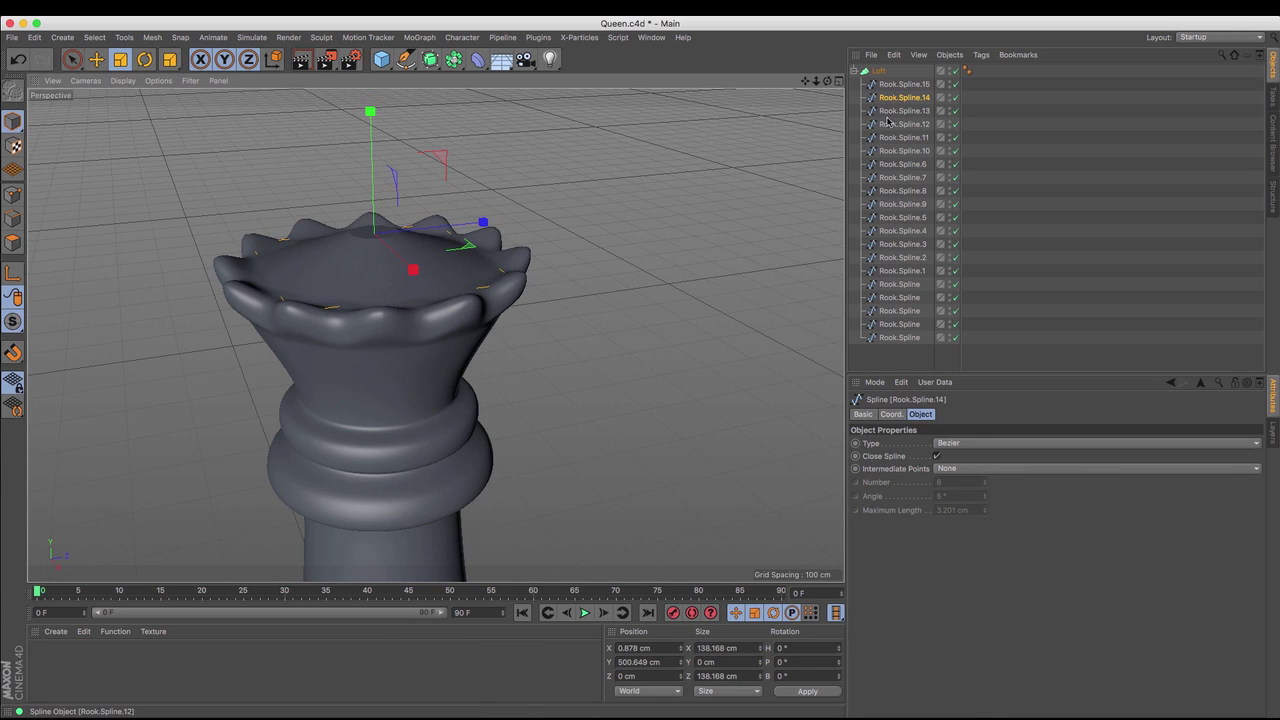
Step: Duplicate Rook.Spline.15 to the top of the Loft, raise the copy to about Y 518.1 cm and widen it to about 42 cm
{"action": "left_click", "coordinate": [902, 85]}
{"action": "left_click_drag", "start_coordinate": [898, 83], "coordinate": [898, 79], "text": "ctrl"}
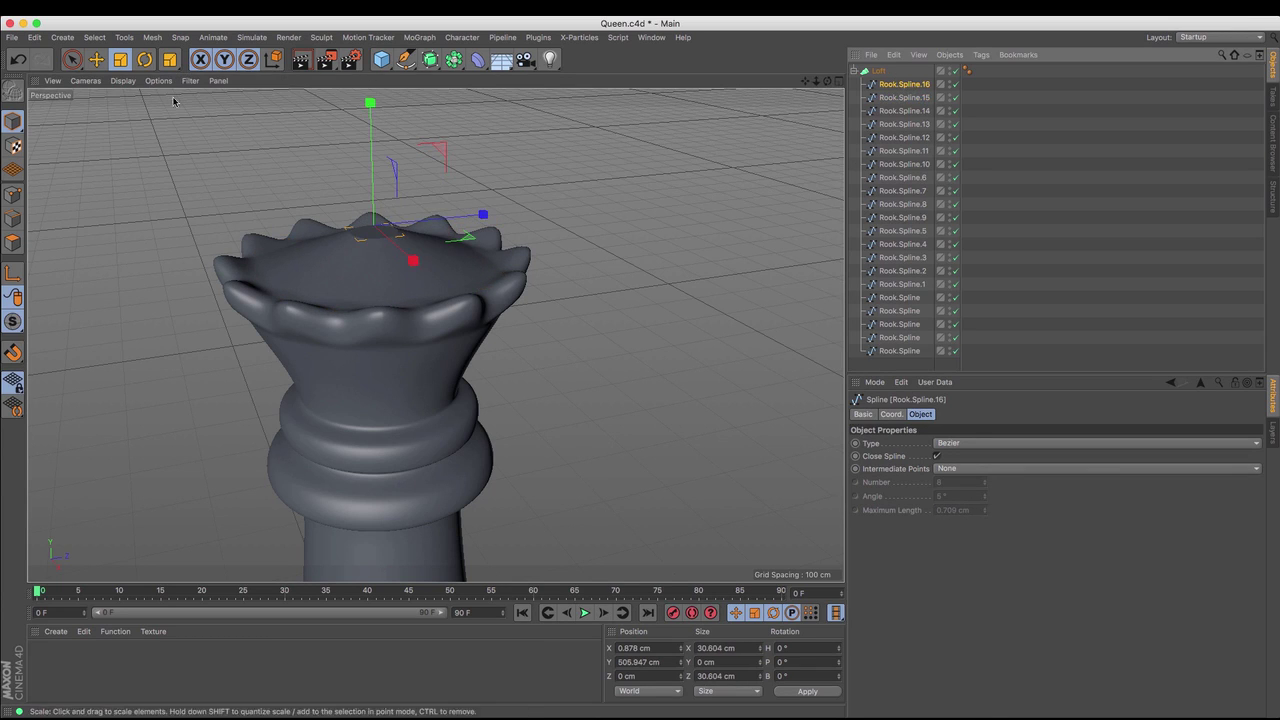
{"action": "left_click", "coordinate": [96, 60]}
{"action": "left_click_drag", "start_coordinate": [370, 104], "coordinate": [375, 100]}
{"action": "left_click", "coordinate": [127, 63]}
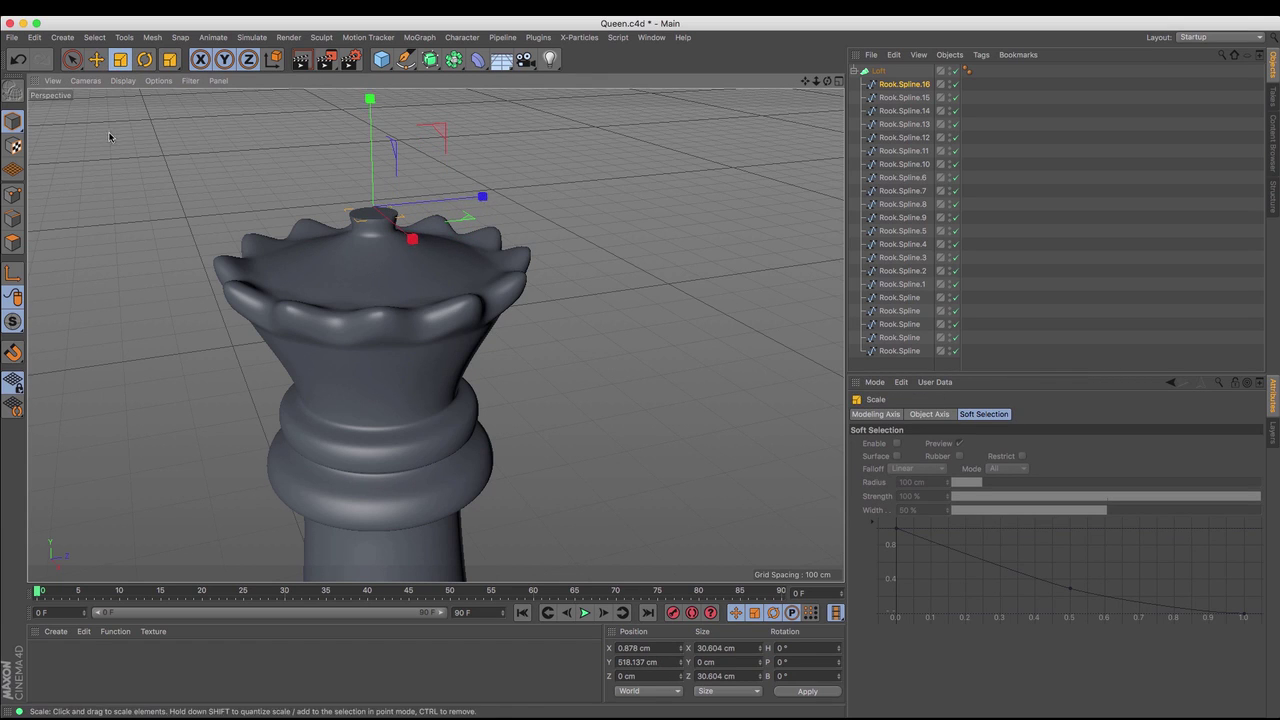
{"action": "left_click_drag", "start_coordinate": [194, 143], "coordinate": [391, 172]}
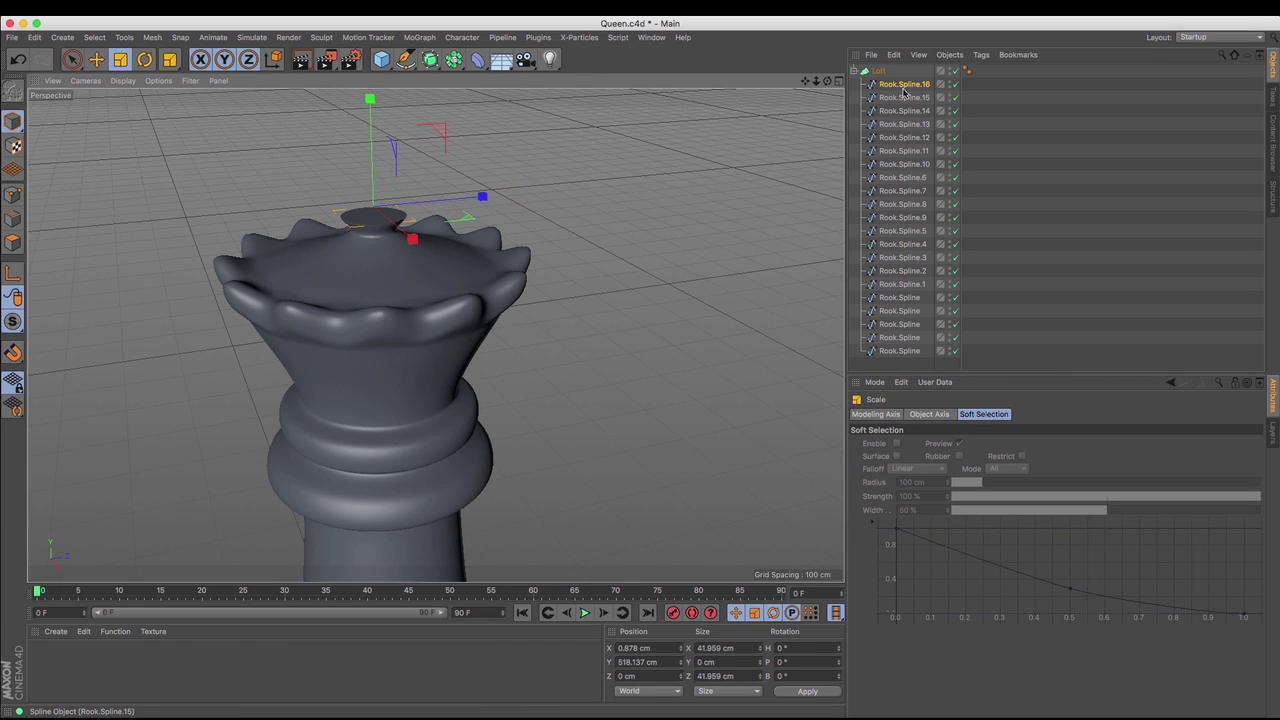
Step: Duplicate Rook.Spline.16 to the top of the Loft, positioned at about Y 528.8 cm and shrunk to about 11.4 cm wide
{"action": "left_click_drag", "start_coordinate": [903, 83], "coordinate": [903, 84], "text": "ctrl"}
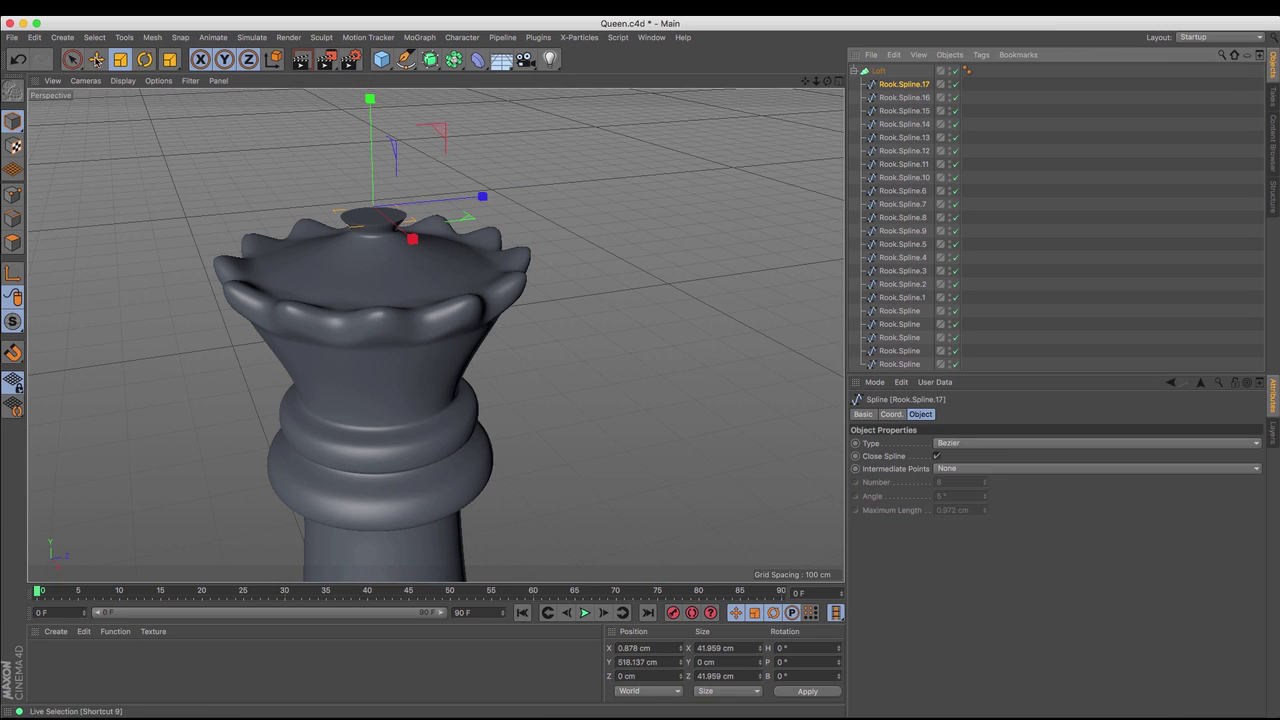
{"action": "left_click", "coordinate": [96, 60]}
{"action": "left_click_drag", "start_coordinate": [371, 100], "coordinate": [370, 86]}
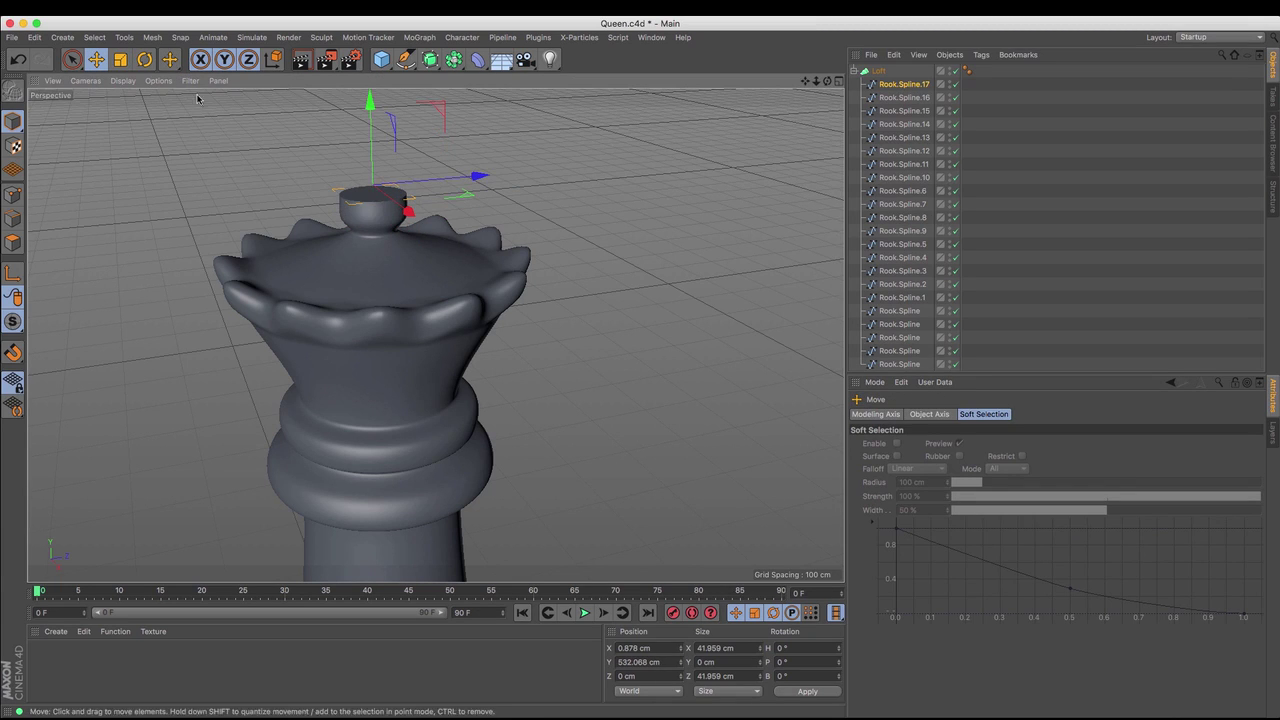
{"action": "left_click", "coordinate": [120, 60]}
{"action": "left_click_drag", "start_coordinate": [571, 209], "coordinate": [365, 239]}
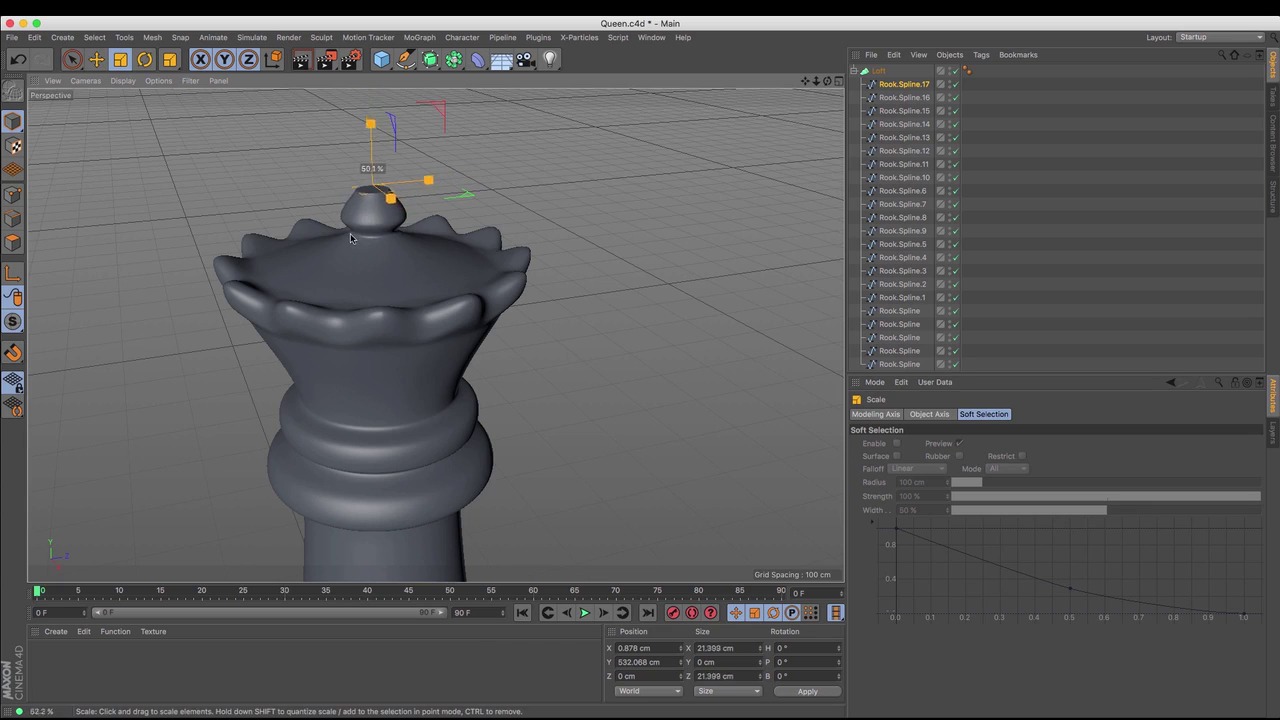
{"action": "left_click_drag", "start_coordinate": [231, 234], "coordinate": [254, 234]}
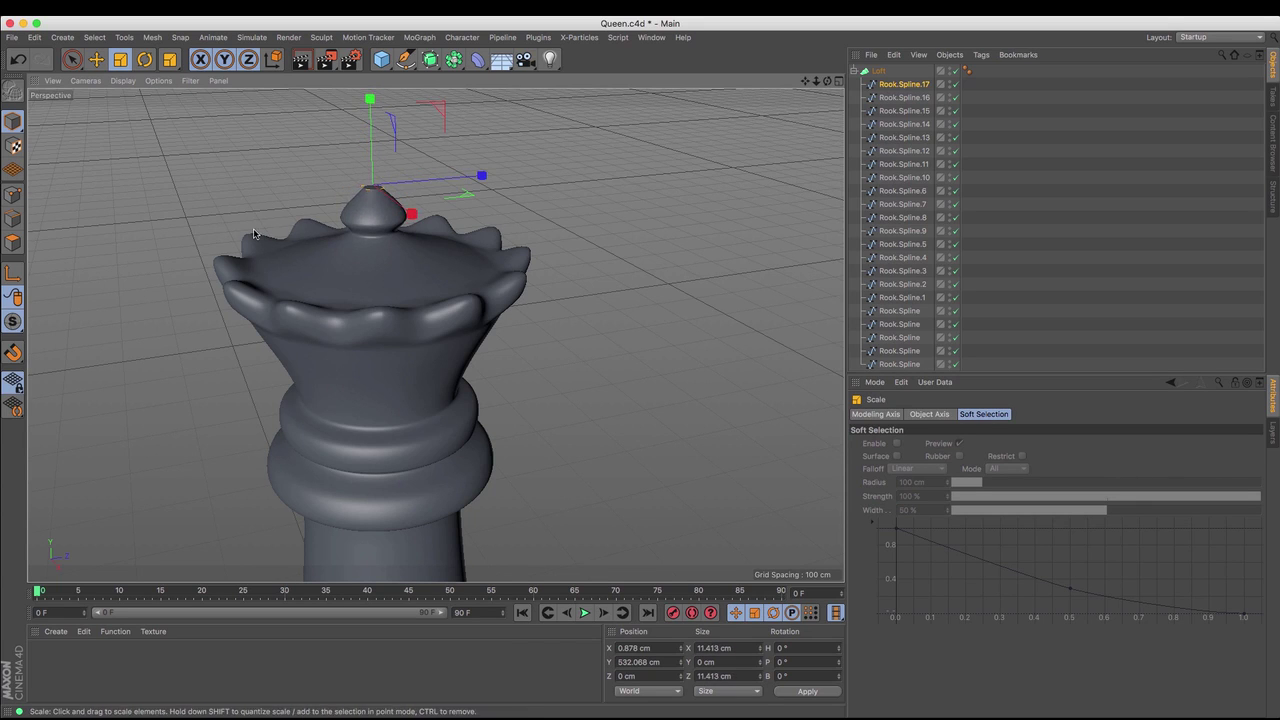
{"action": "left_click", "coordinate": [96, 60]}
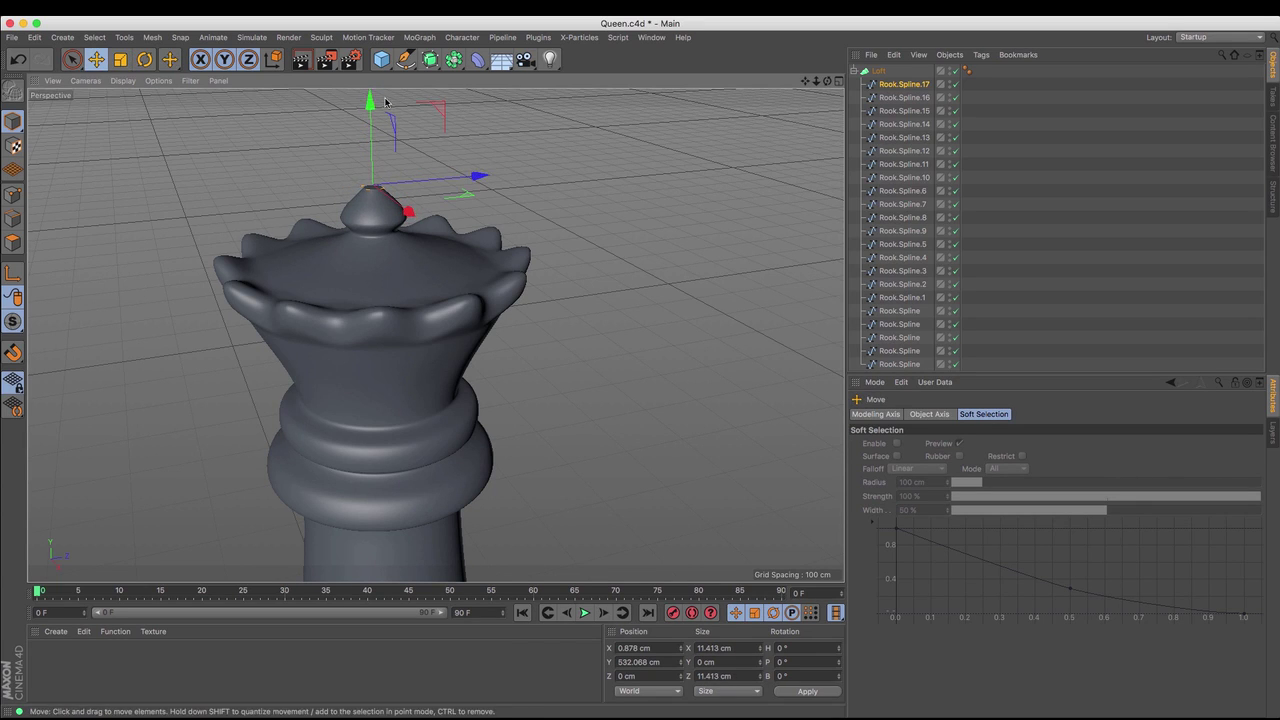
{"action": "left_click_drag", "start_coordinate": [370, 106], "coordinate": [371, 110]}
Step: Duplicate Rook.Spline.17 to the top of the Loft and shrink the copy to about 5.8 cm wide to close the knob
{"action": "left_click_drag", "start_coordinate": [881, 90], "coordinate": [893, 80]}
{"action": "left_click", "coordinate": [117, 60]}
{"action": "left_click_drag", "start_coordinate": [674, 177], "coordinate": [557, 157]}
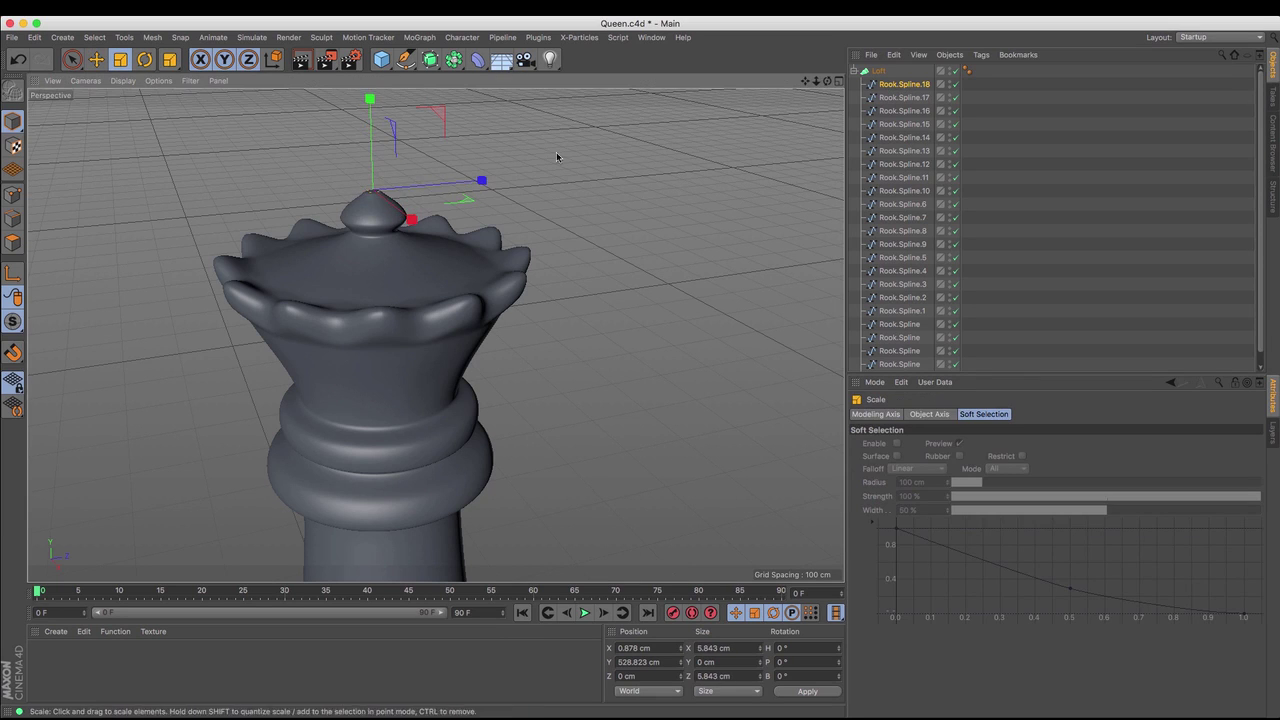
Step: Raise Rook.Spline.16 in the knob to about Y 523 cm and widen it to about 47 cm
{"action": "left_click", "coordinate": [901, 98]}
{"action": "left_click", "coordinate": [912, 111]}
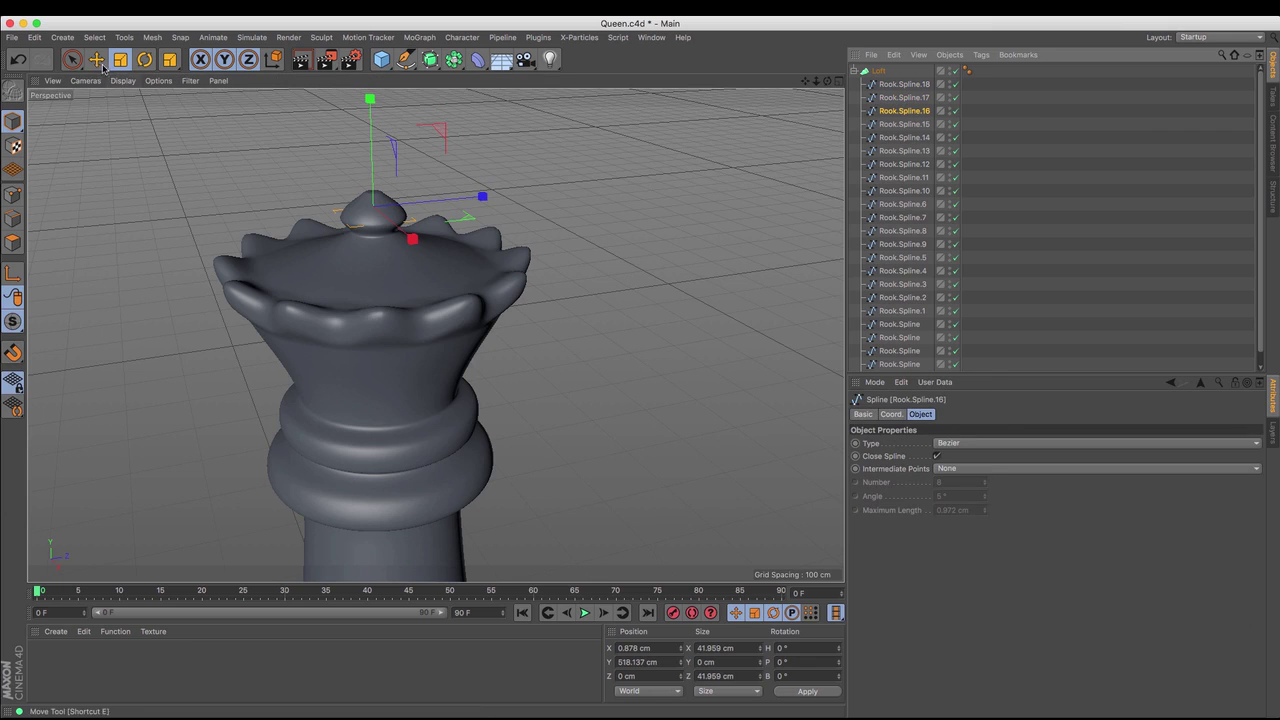
{"action": "key", "text": "e"}
{"action": "left_click_drag", "start_coordinate": [368, 100], "coordinate": [368, 92]}
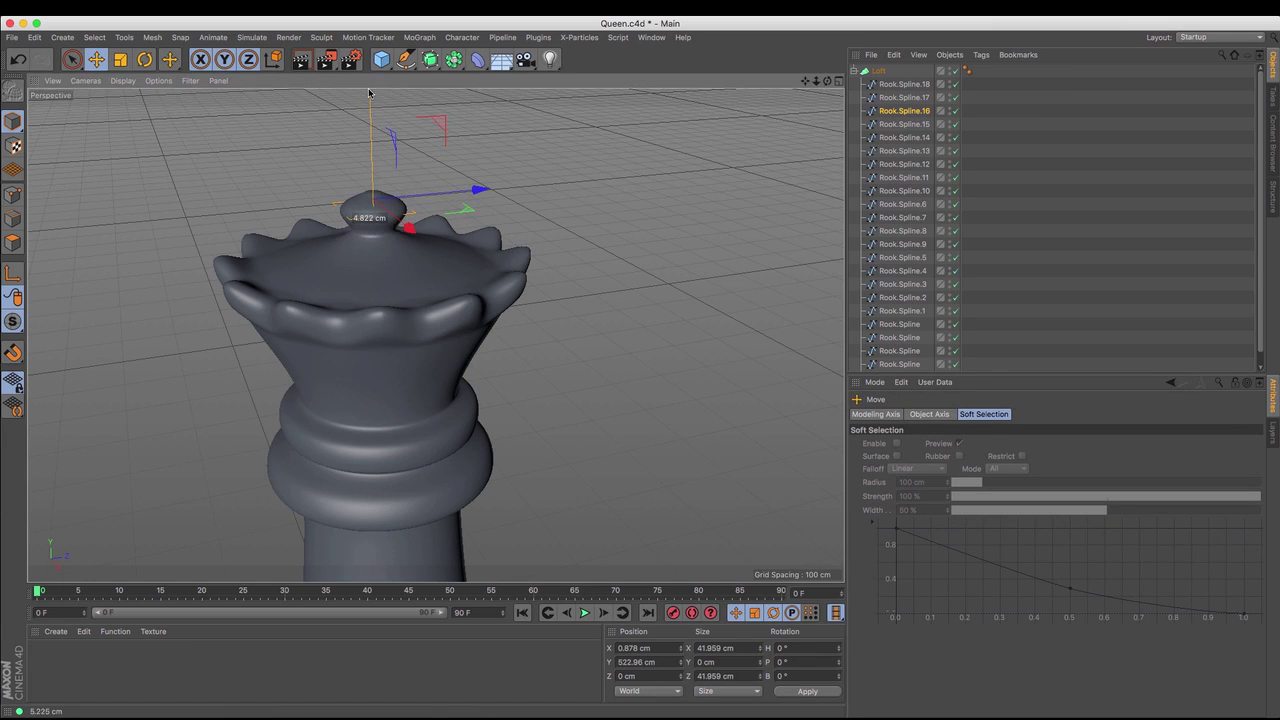
{"action": "left_click", "coordinate": [121, 61]}
{"action": "left_click_drag", "start_coordinate": [138, 111], "coordinate": [225, 112]}
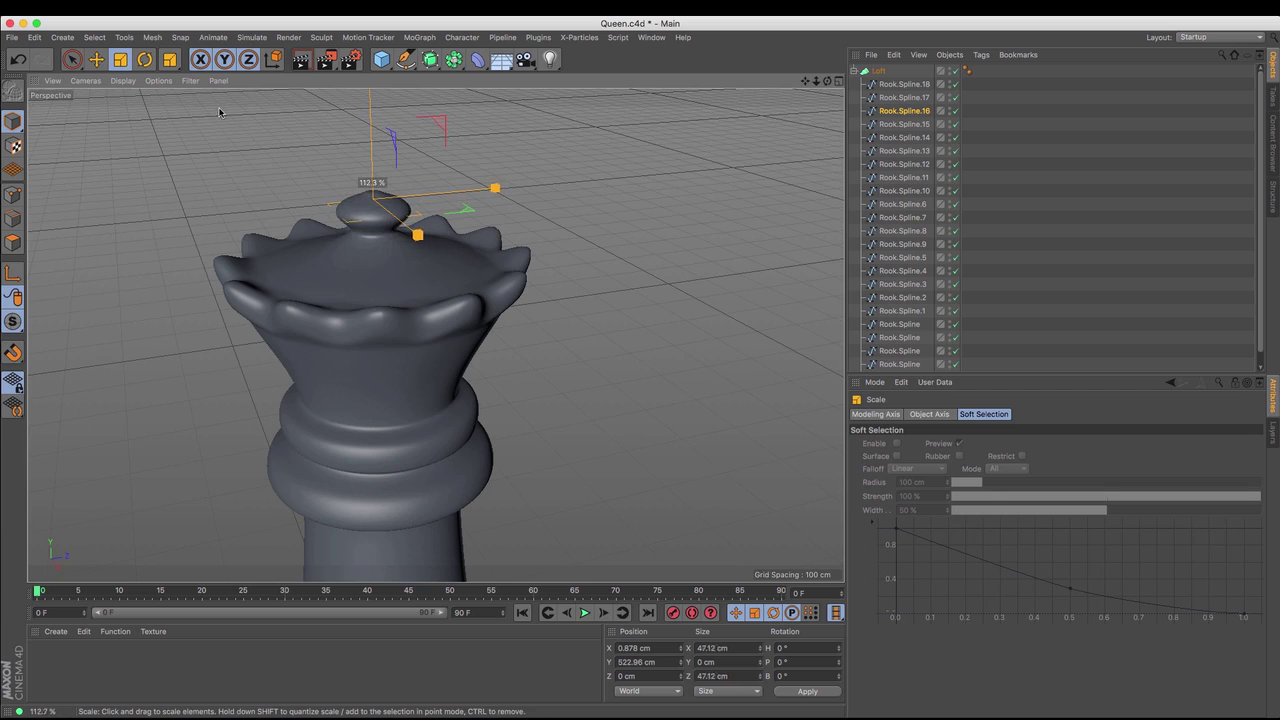
Step: Select Rook.Spline.18 and Rook.Spline.17 and raise the knob's tip to about Y 534.3 cm
{"action": "left_click", "coordinate": [904, 84]}
{"action": "left_click", "coordinate": [898, 97], "text": "ctrl"}
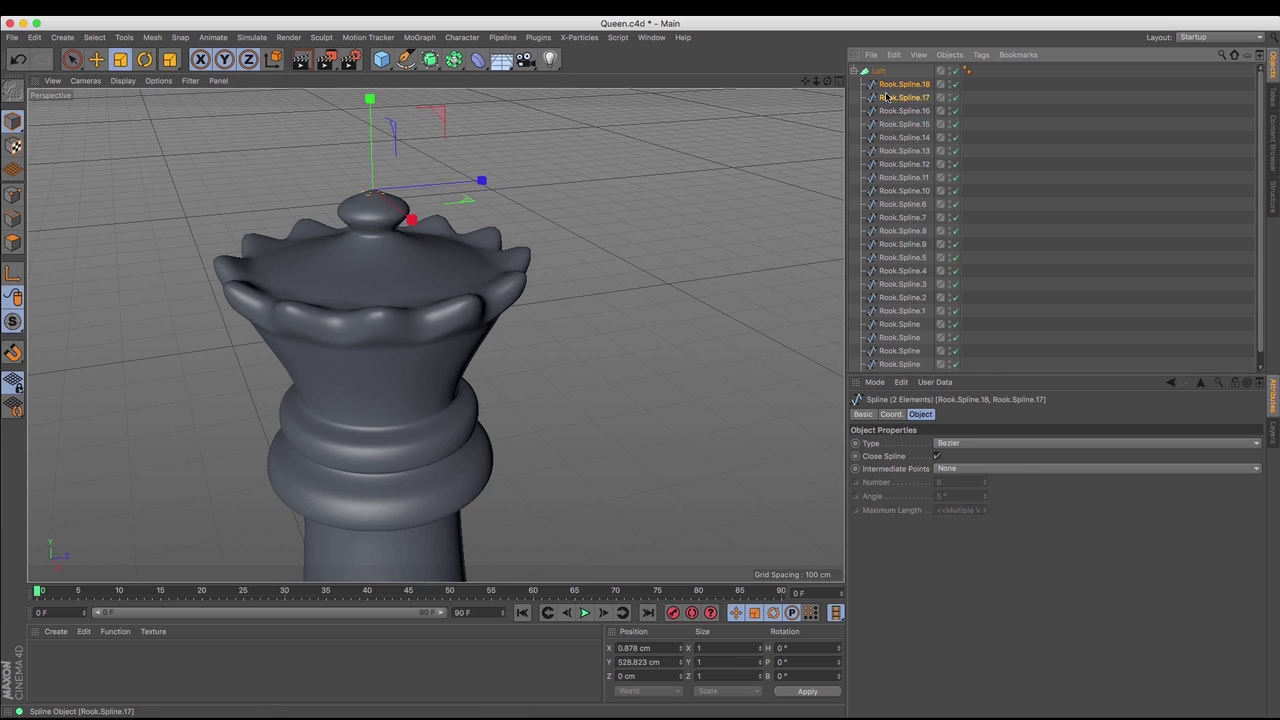
{"action": "left_click", "coordinate": [96, 60]}
{"action": "left_click_drag", "start_coordinate": [367, 100], "coordinate": [376, 102]}
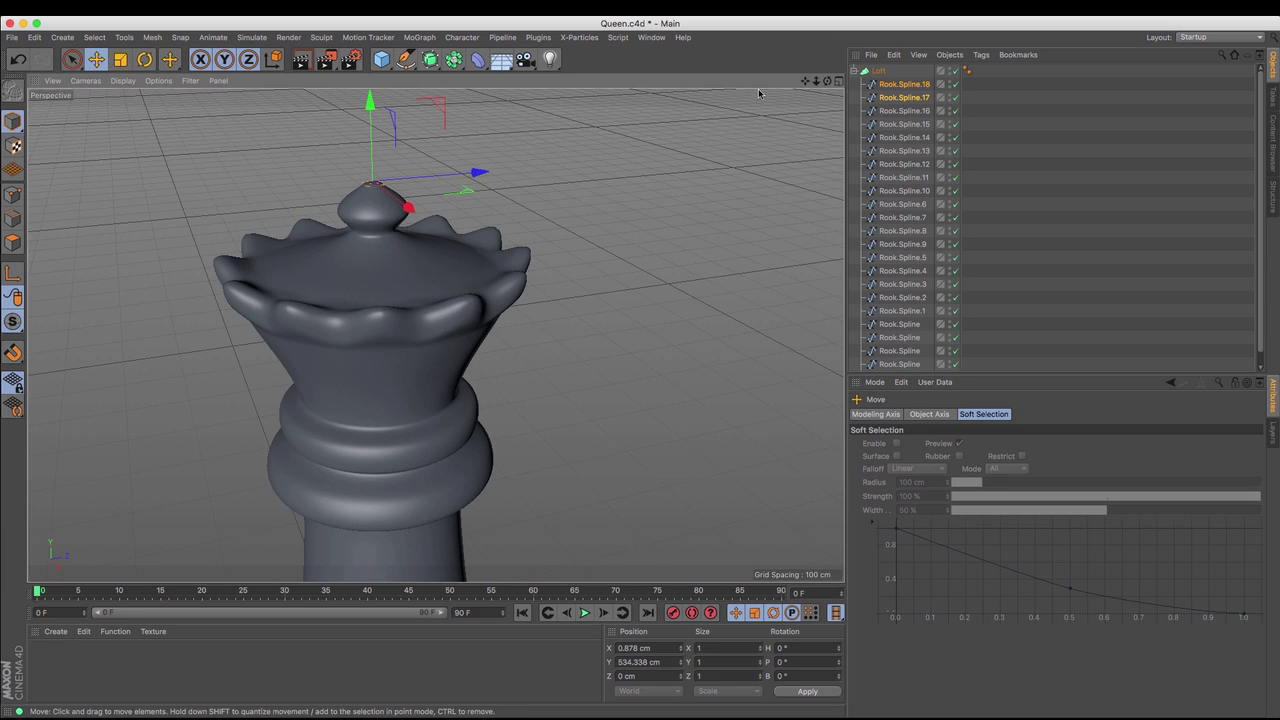
{"action": "left_click_drag", "start_coordinate": [816, 81], "coordinate": [726, 81]}
{"action": "left_click_drag", "start_coordinate": [812, 88], "coordinate": [805, 0]}
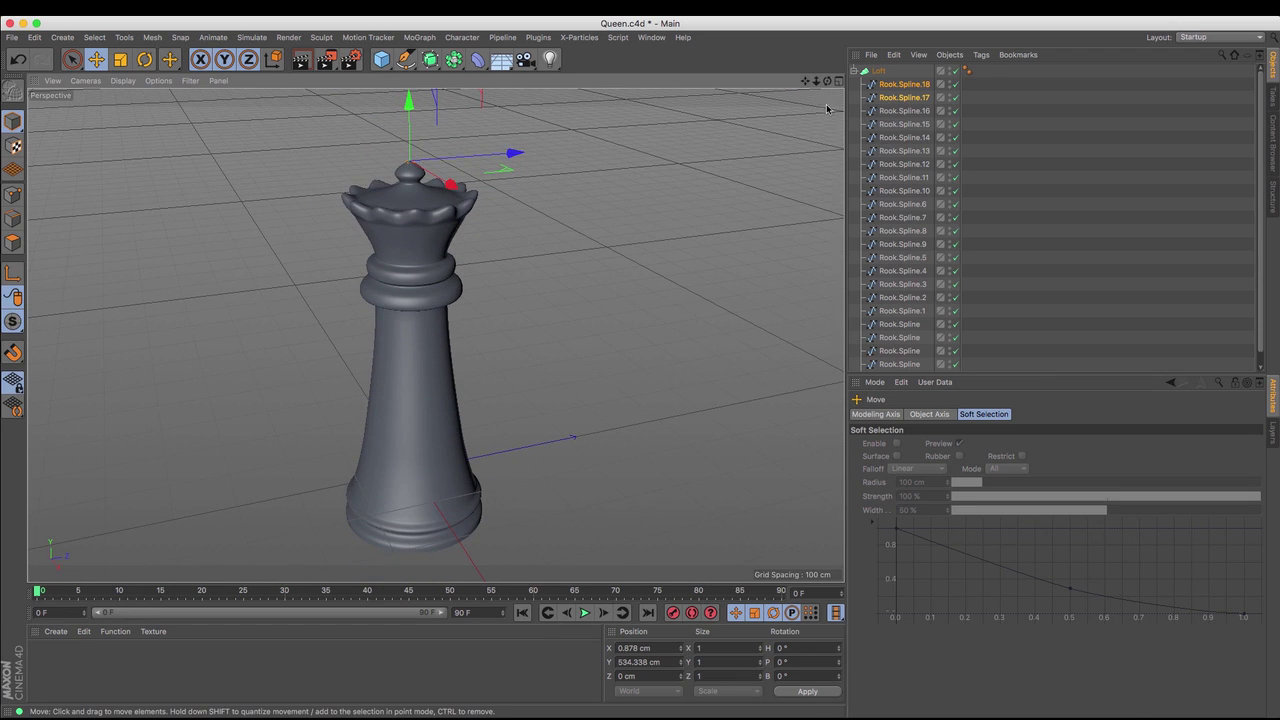
{"action": "left_click_drag", "start_coordinate": [827, 81], "coordinate": [827, 150]}
{"action": "left_click", "coordinate": [692, 211]}
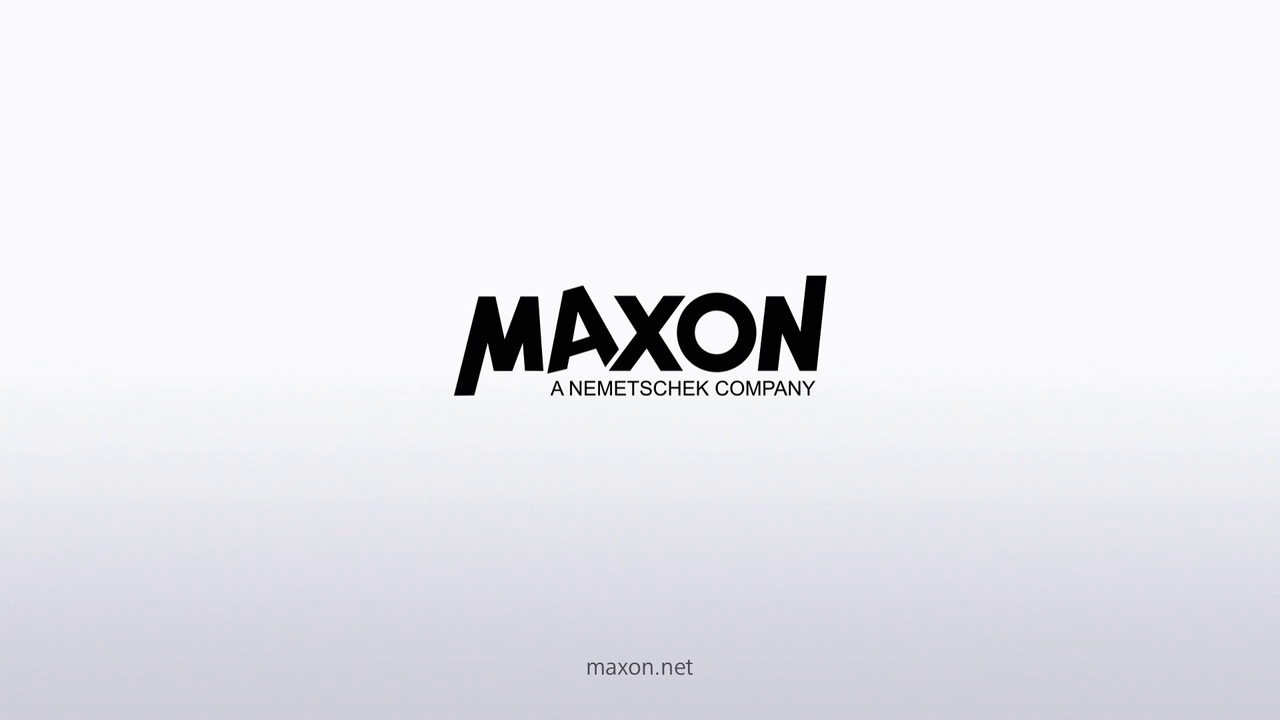